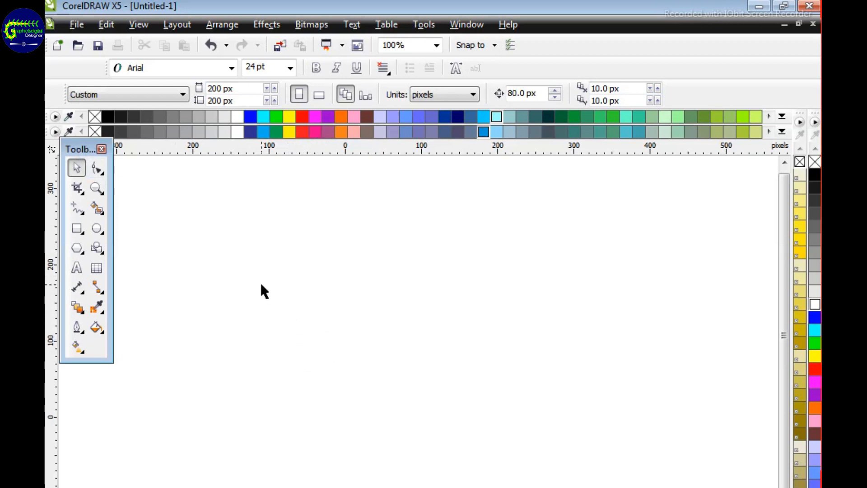
- Draw a circle about 277 px in diameter in the middle of the drawing area
click(96, 228)
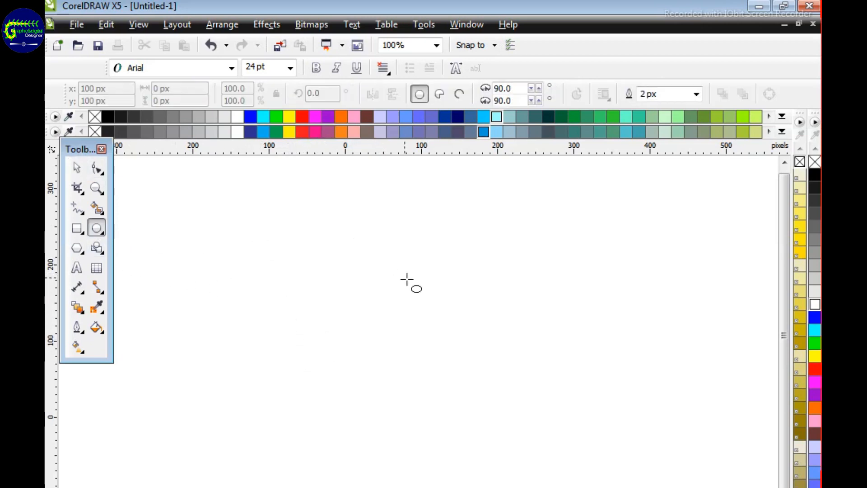
drag(328, 199, 501, 406)
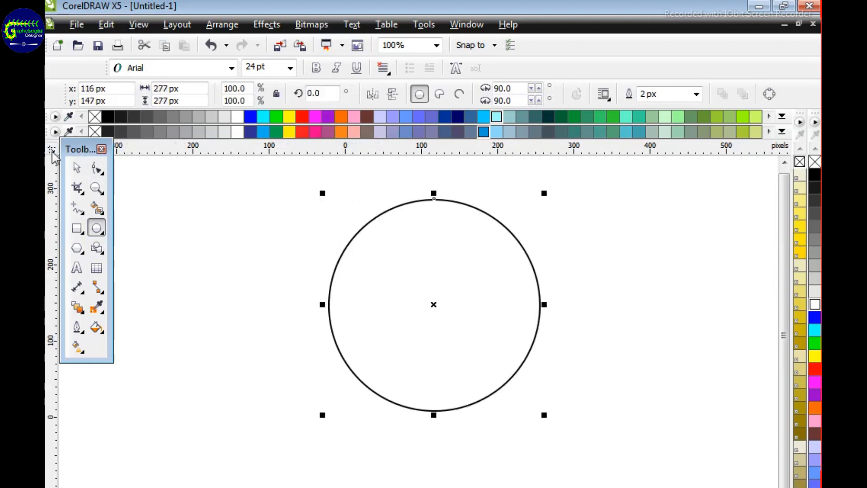
- Make three concentric copies of the circle, narrowed to ellipses about 217, 133 and 53 px wide at full height
click(76, 168)
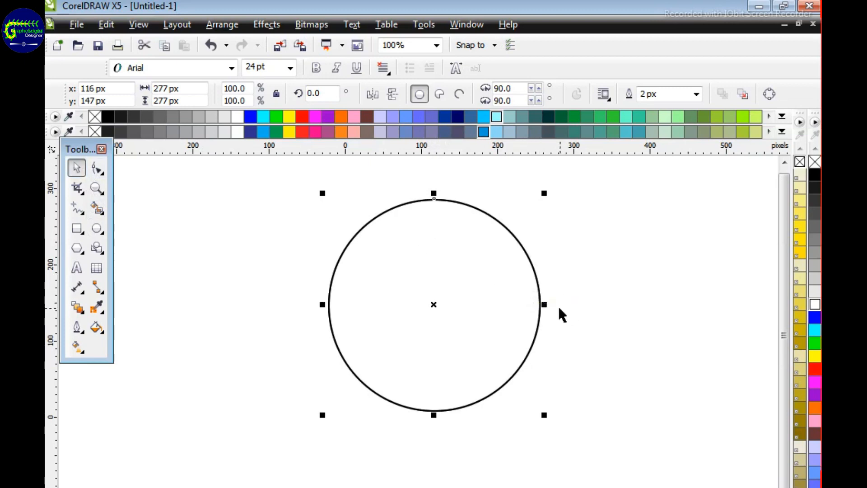
drag(544, 304, 522, 308)
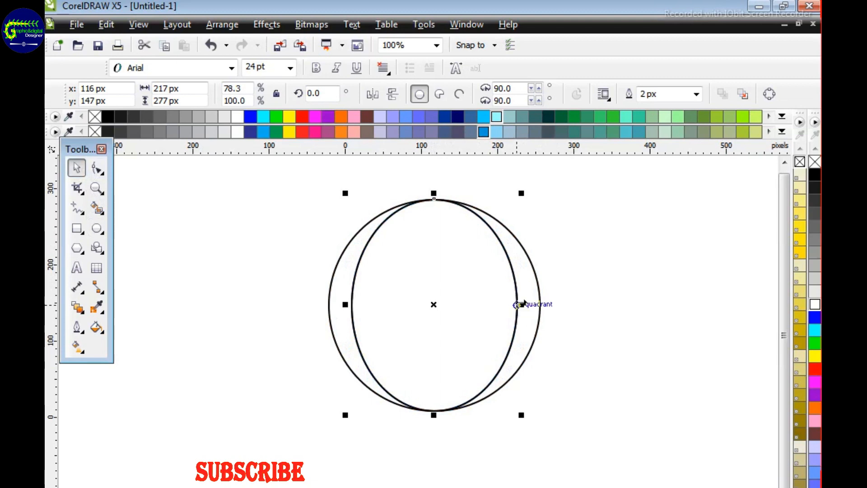
drag(519, 304, 461, 307)
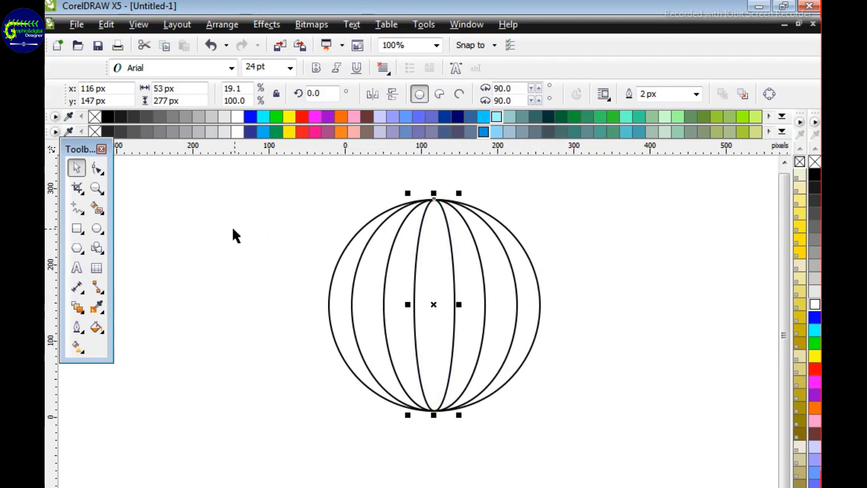
- Draw a nearly horizontal freehand line about 307 px long across the upper part of the globe
click(77, 206)
click(328, 230)
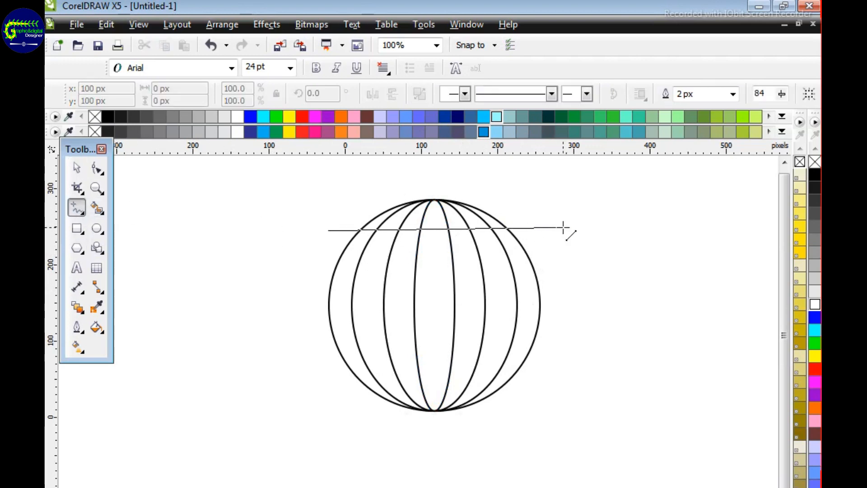
click(564, 229)
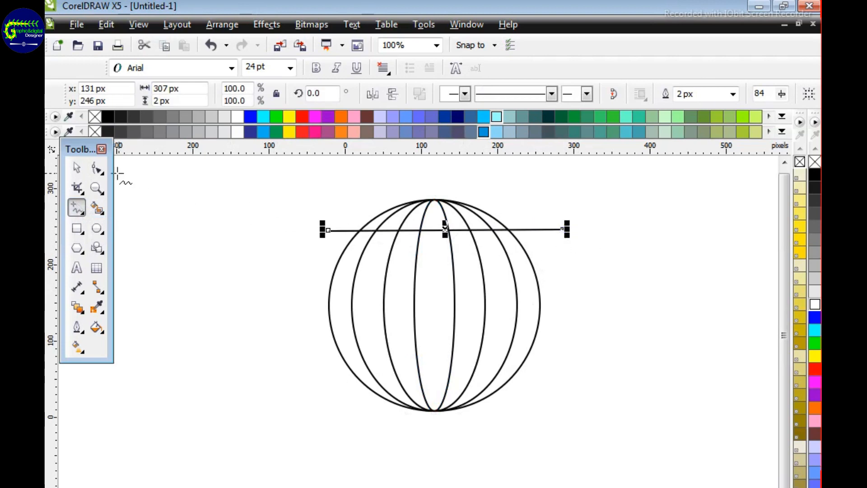
- Convert the line to a curve and bend it downward into a symmetrical arc about 42 px deep
click(96, 169)
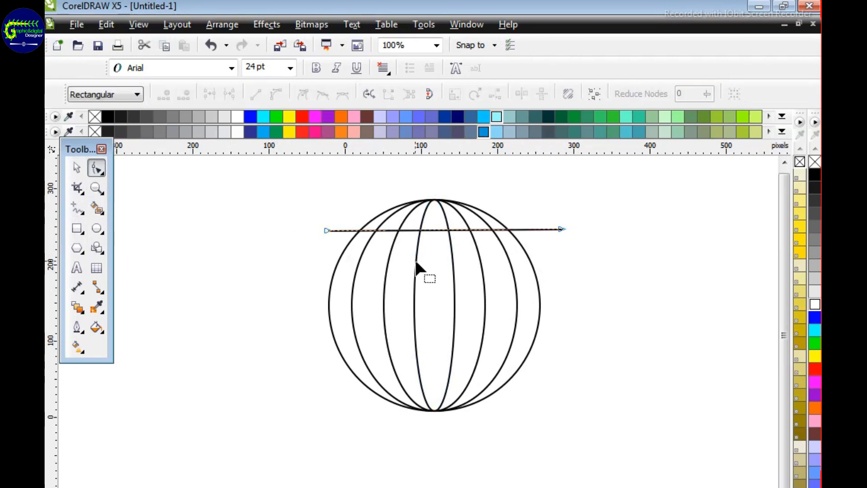
click(429, 228)
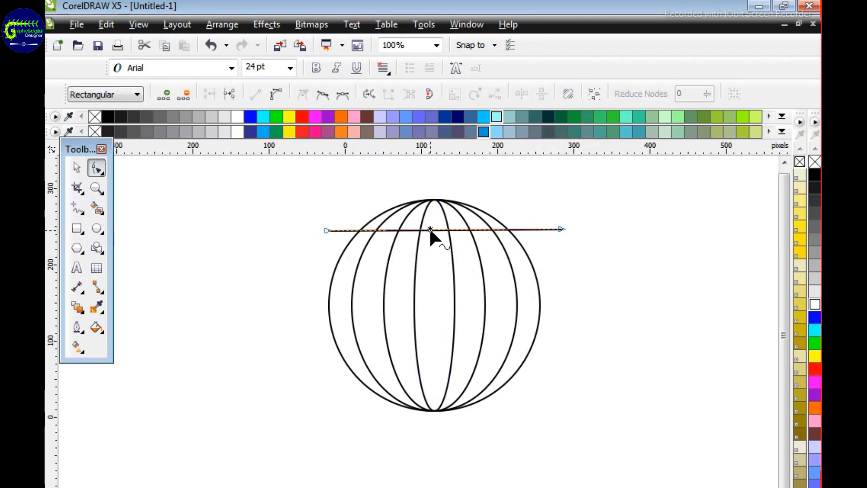
right_click(429, 228)
click(490, 299)
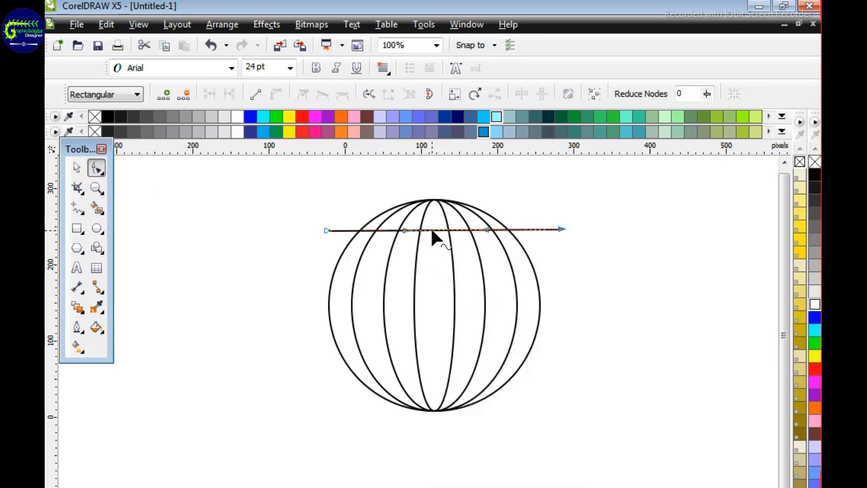
drag(432, 231, 489, 271)
drag(406, 260, 391, 271)
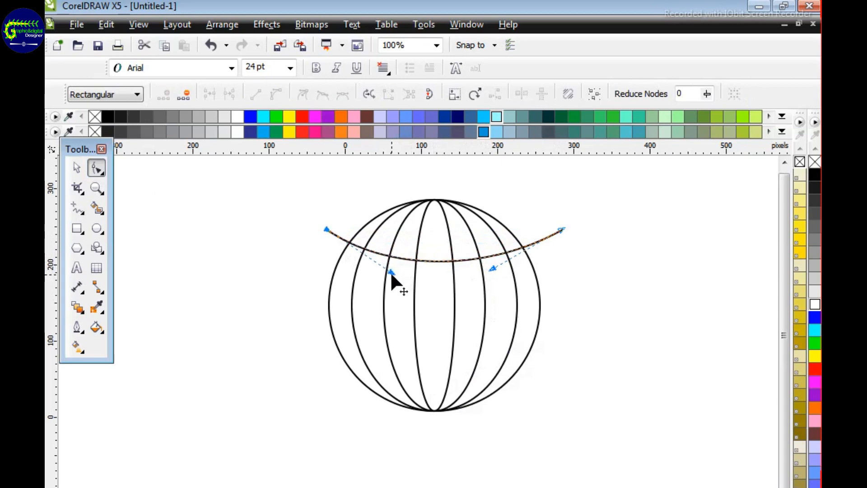
click(77, 168)
click(734, 318)
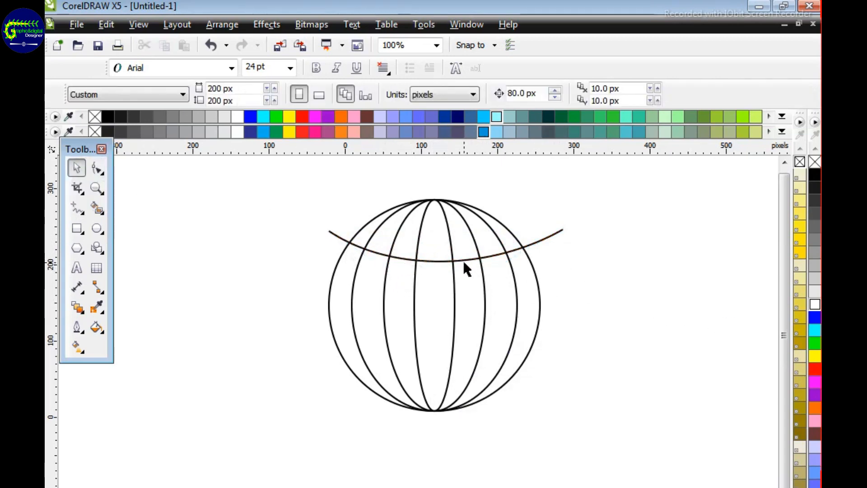
- Move the arc up near the globe's top, to about y 267 px, and place seven copies below it, the lowest at about y 49 px
click(477, 252)
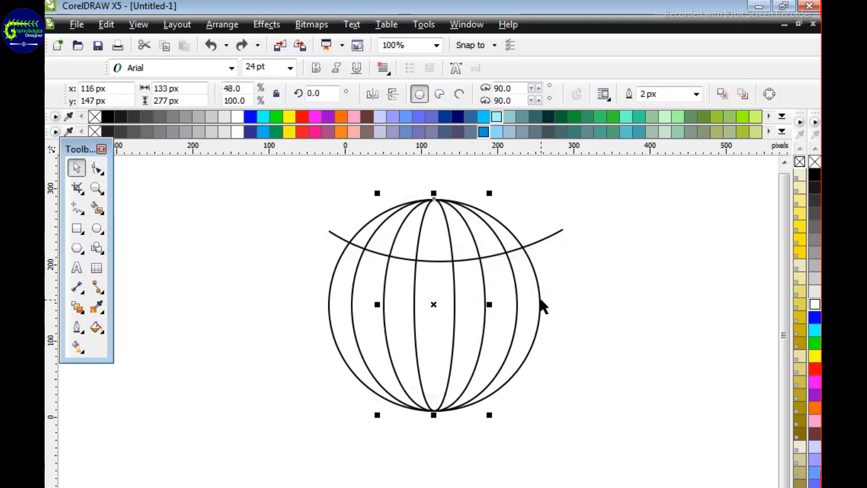
click(434, 260)
key(F10)
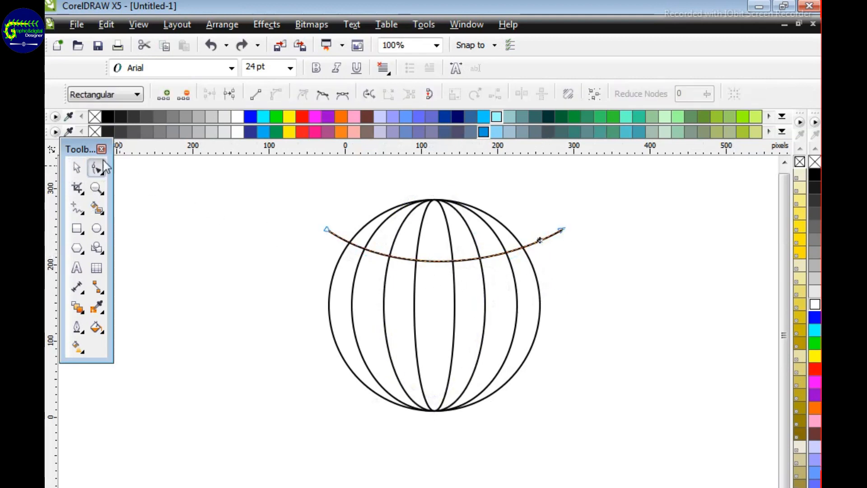
click(77, 168)
key(ctrl+shift+z)
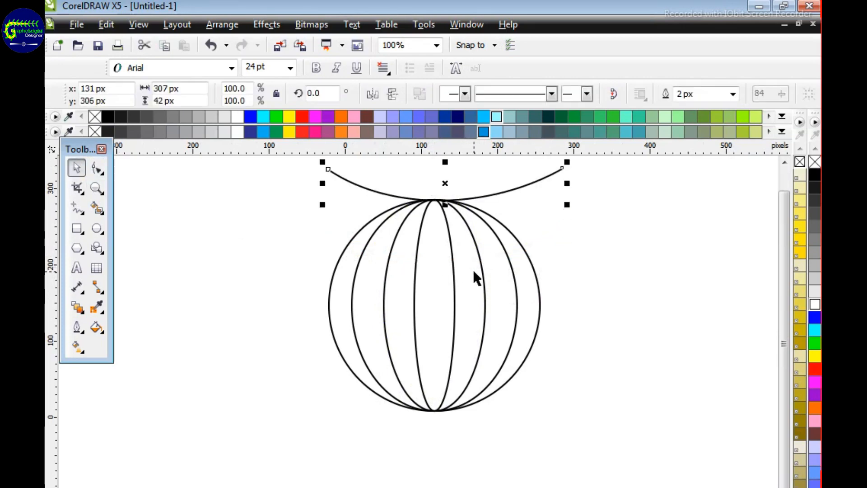
drag(486, 195, 483, 226)
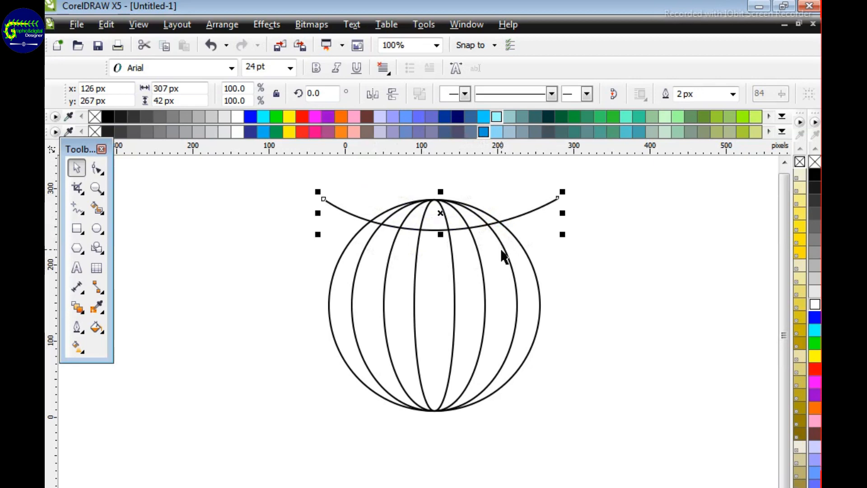
drag(534, 211, 549, 369)
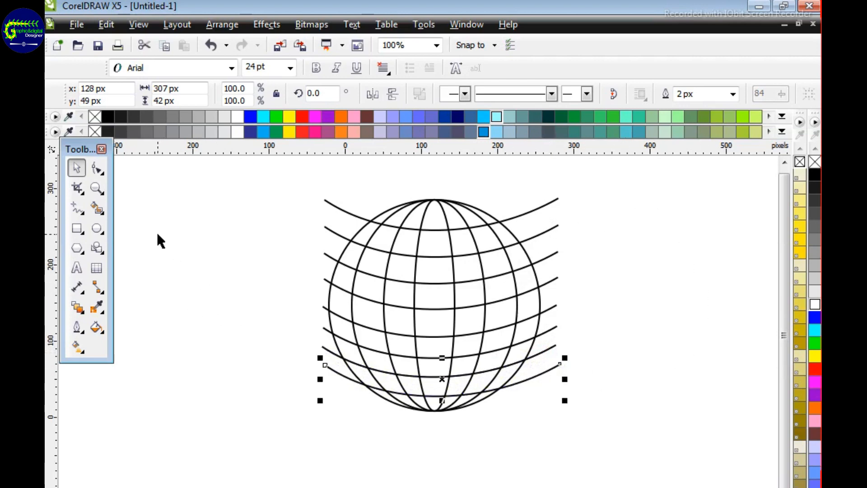
- Try to Smart Fill a cell near the globe's upper-left edge with blue-grey, and undo it
click(96, 208)
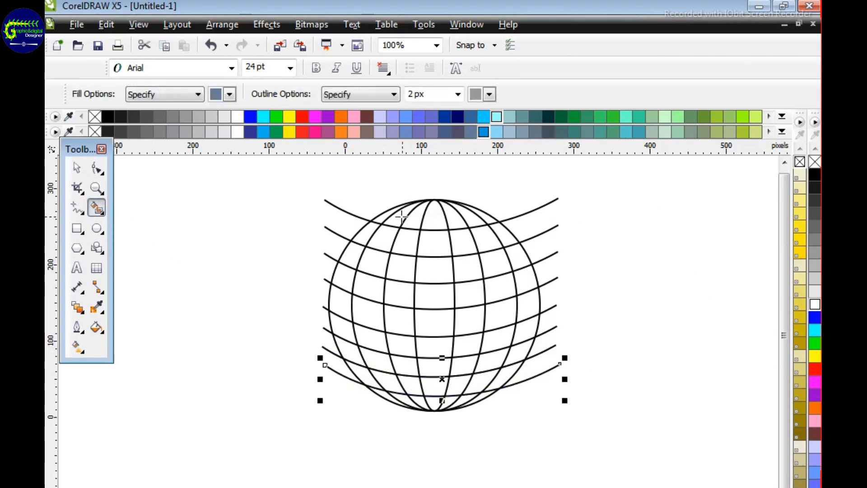
click(381, 216)
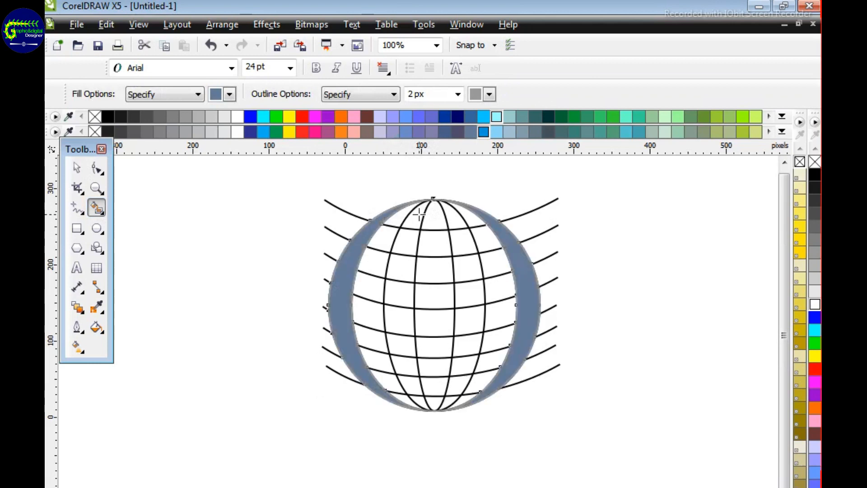
key(ctrl+z)
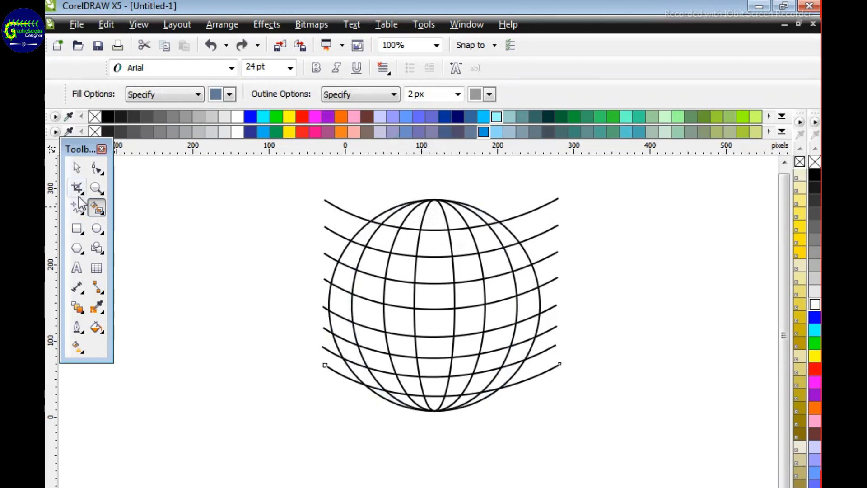
- Try Smart Fill on the small cells above the first arc in a close-up of the globe's top, undoing each fill
key(z)
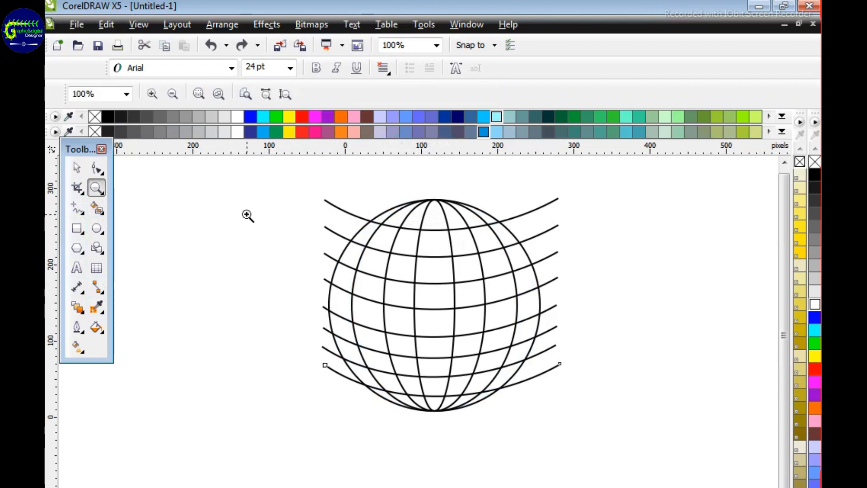
drag(310, 174, 581, 271)
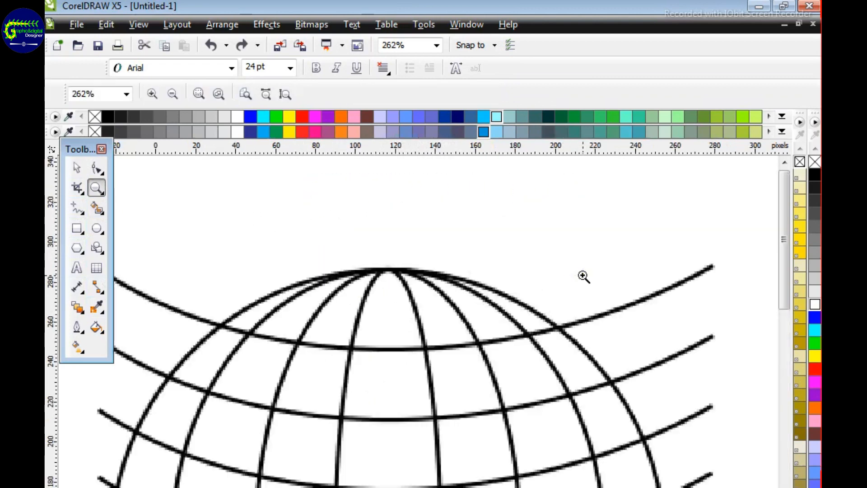
click(96, 208)
click(248, 313)
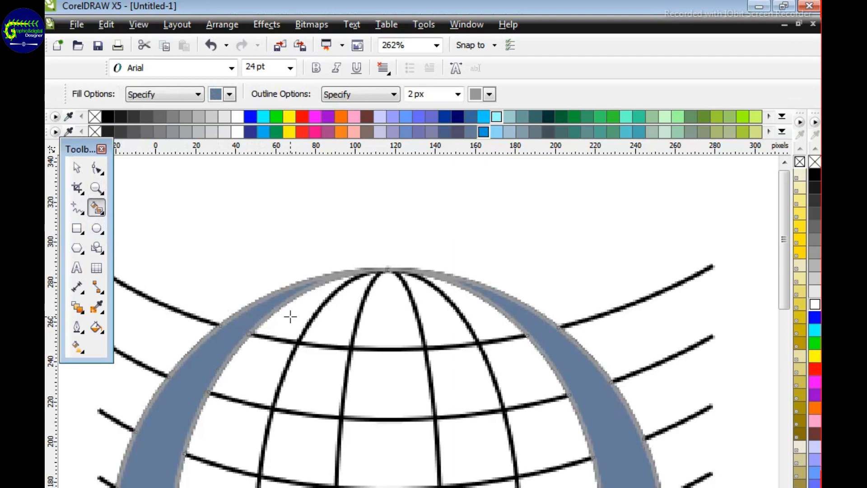
key(ctrl+z)
click(256, 314)
key(ctrl+z)
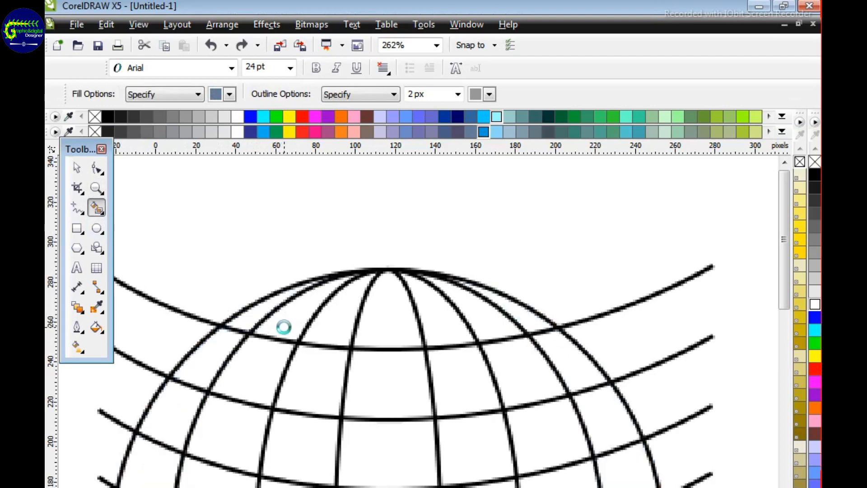
click(285, 326)
key(ctrl+z)
click(77, 167)
click(255, 272)
click(318, 328)
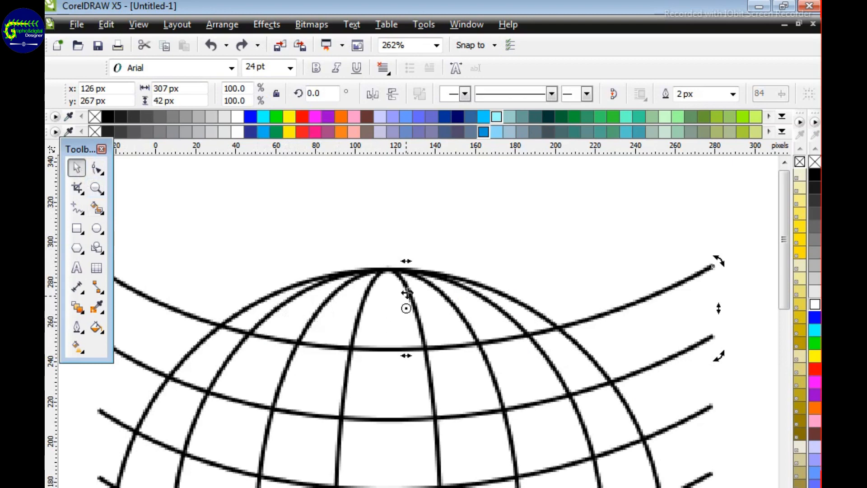
click(399, 243)
click(260, 310)
click(253, 274)
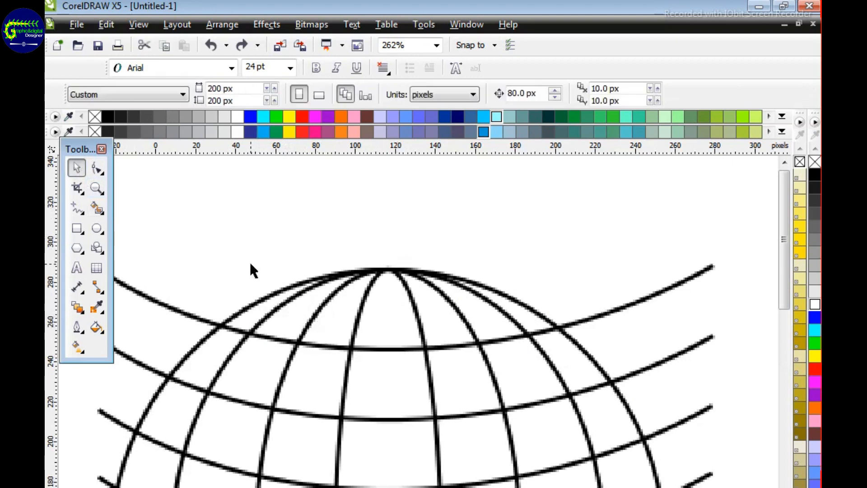
- Try again to Smart Fill the two leftmost cells above the first arc, undoing both fills
click(97, 209)
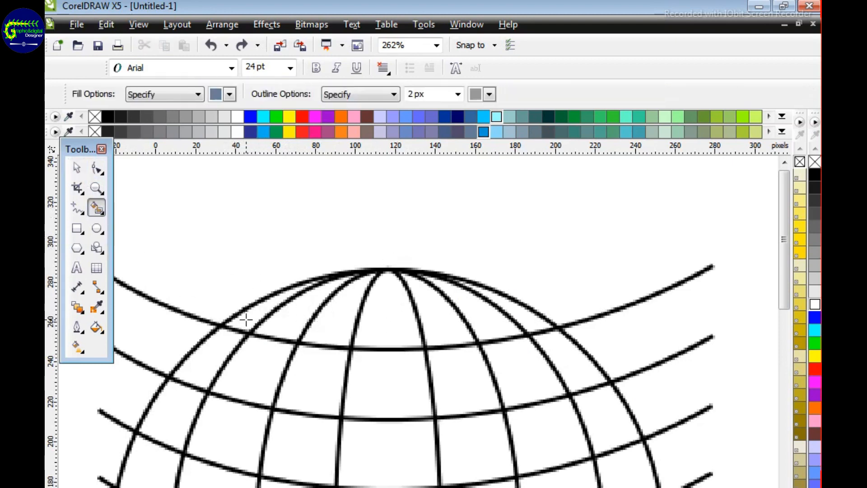
click(246, 320)
key(ctrl+z)
click(289, 319)
key(ctrl+z)
key(z)
right_click(349, 250)
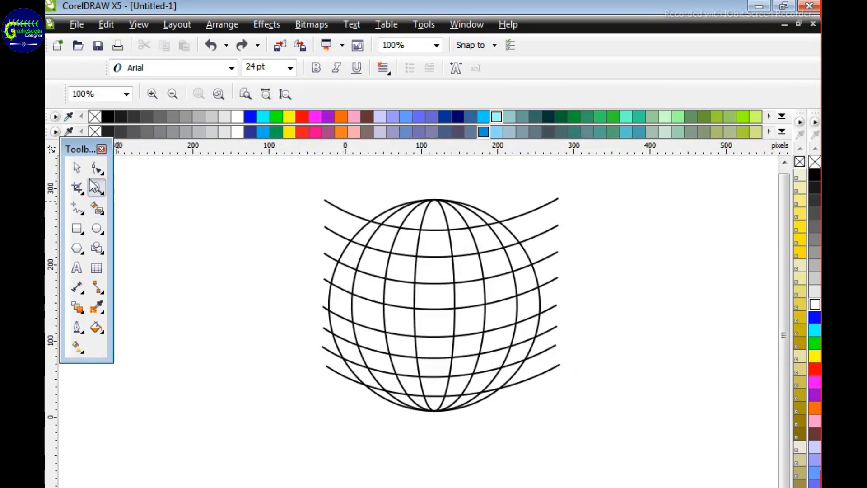
click(77, 167)
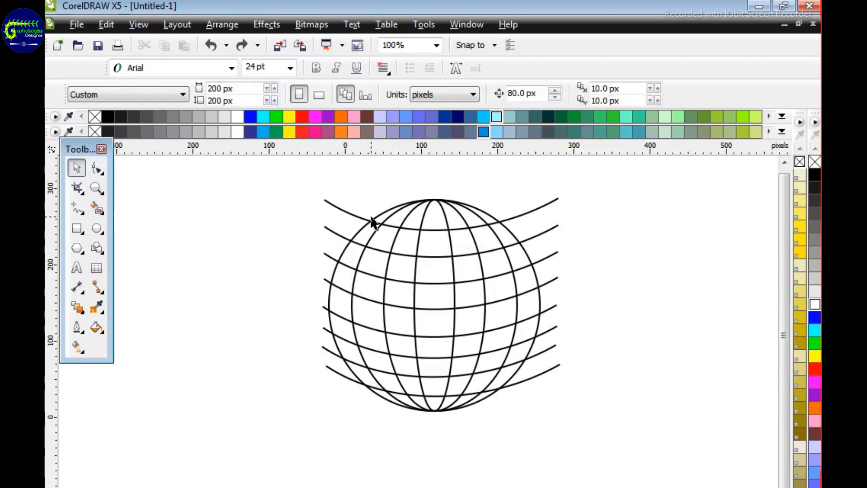
click(396, 225)
click(406, 282)
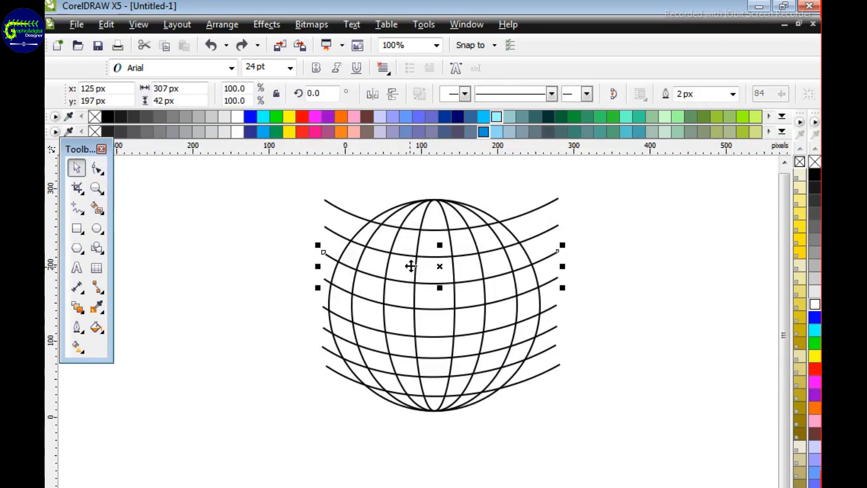
click(421, 224)
click(632, 323)
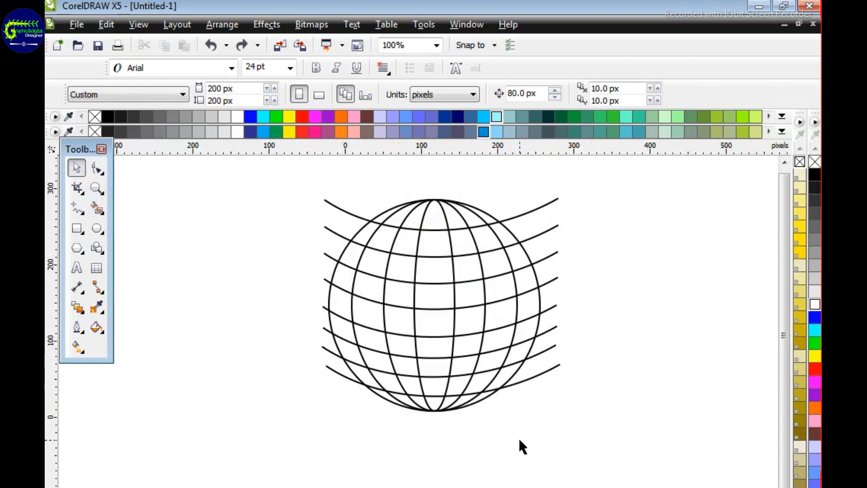
- Smart Fill the leftmost cell between the first and second arcs with blue-grey and a 2 px grey outline
click(97, 208)
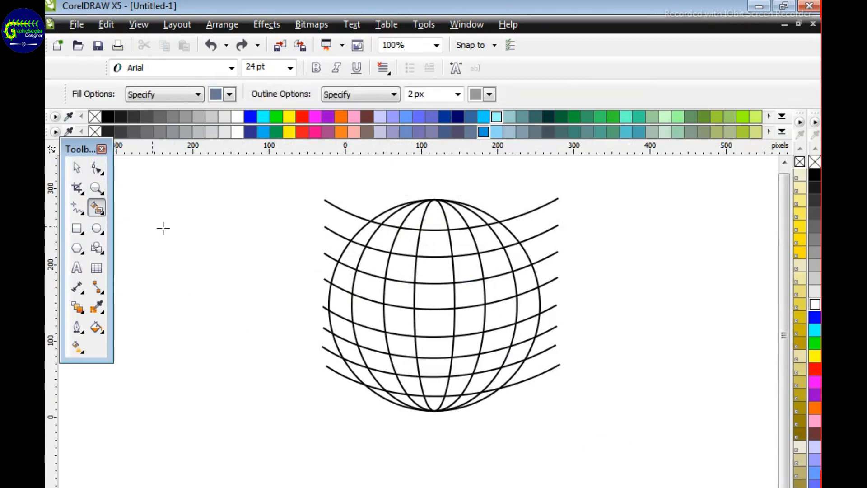
click(364, 235)
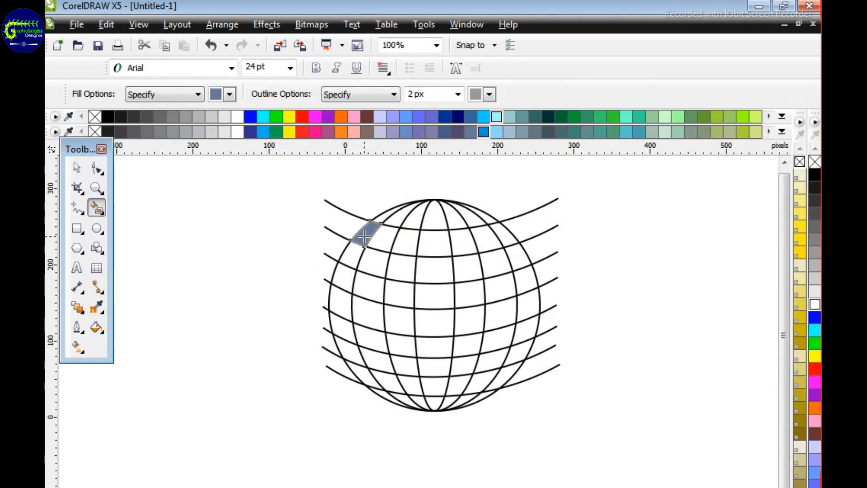
- Try to Smart Fill the cell above the first arc, up and to the right of the filled one, undoing each attempt
click(395, 220)
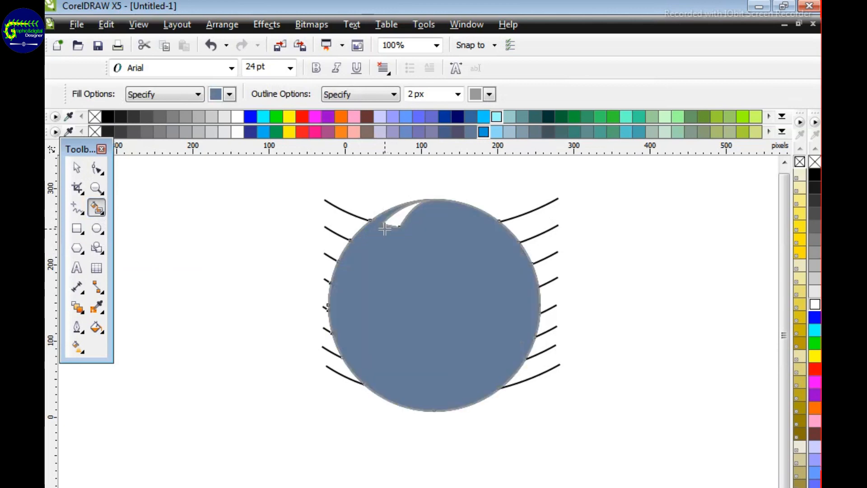
key(ctrl+z)
click(396, 220)
key(ctrl+z)
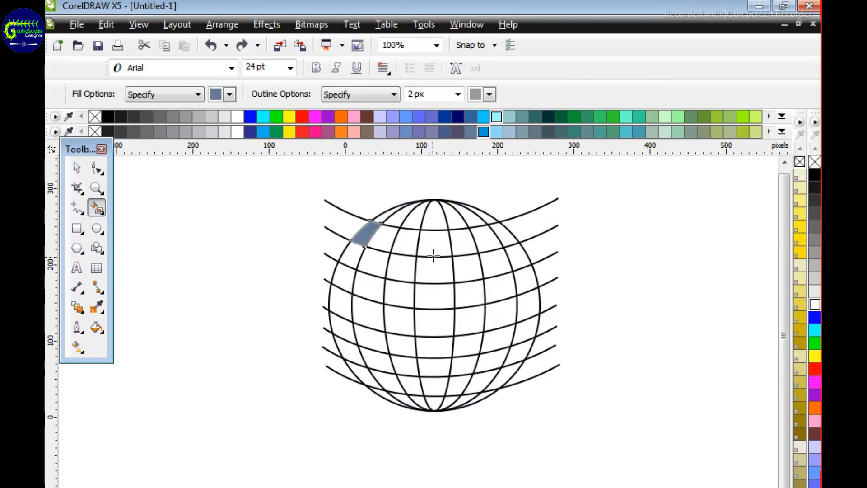
- Smart Fill the central top cell, its right neighbour, two cells right of centre and the second cell from left below the first arc
click(435, 220)
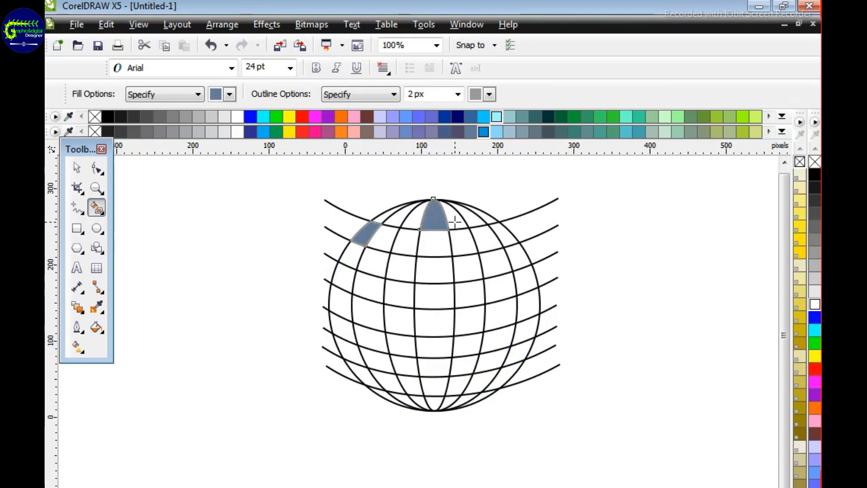
click(456, 222)
click(465, 242)
click(485, 238)
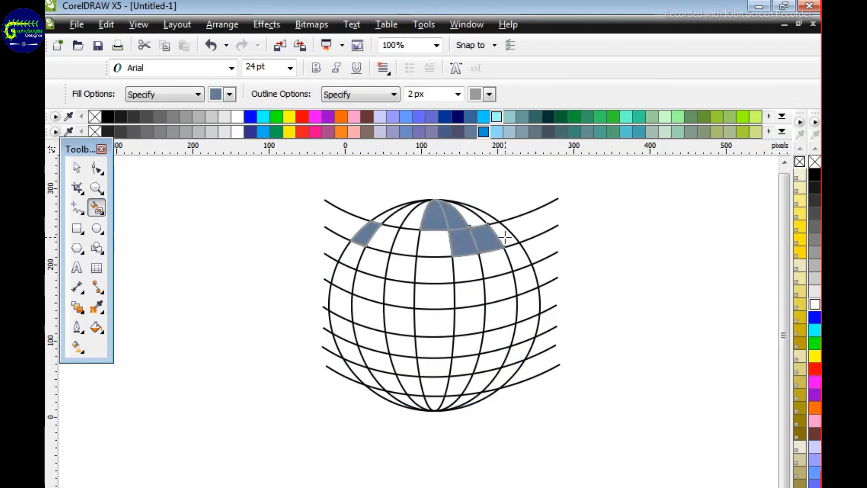
click(383, 238)
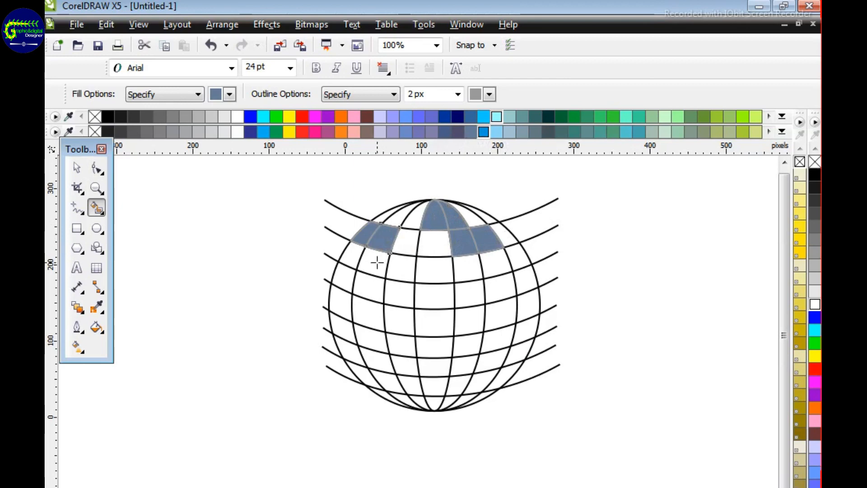
- Smart Fill the globe's leftmost column of cells from below the second arc down to the bottom pole
click(352, 258)
click(344, 276)
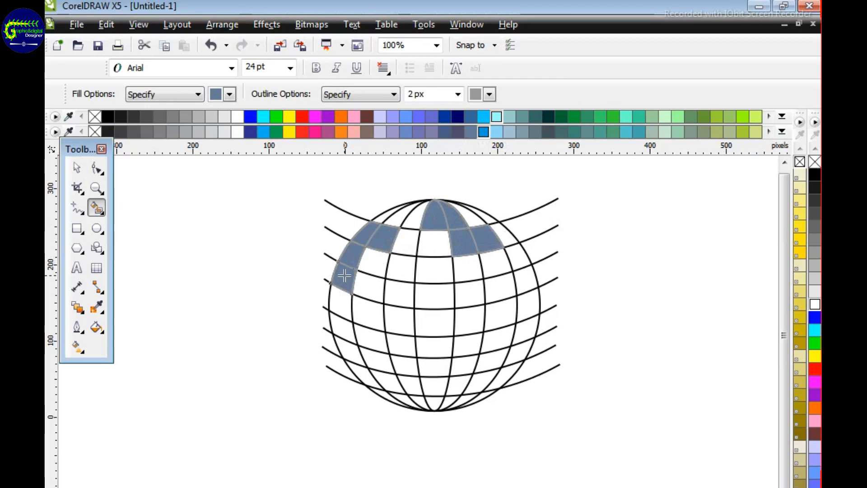
click(341, 308)
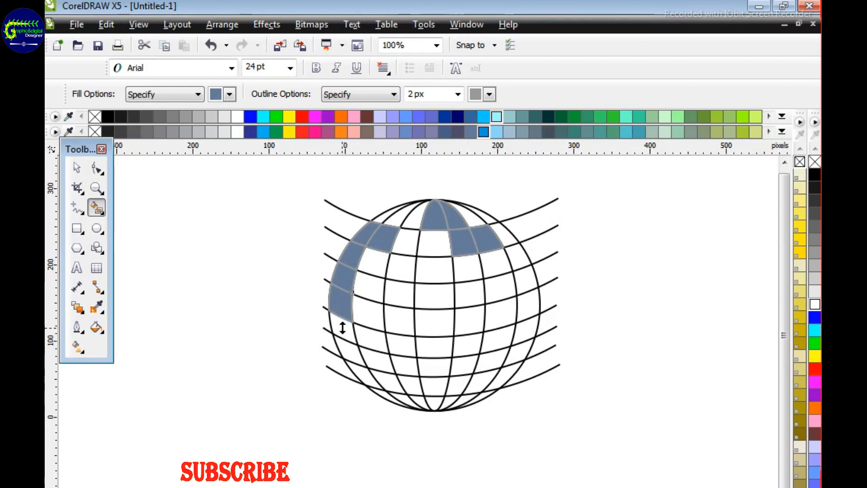
key(z)
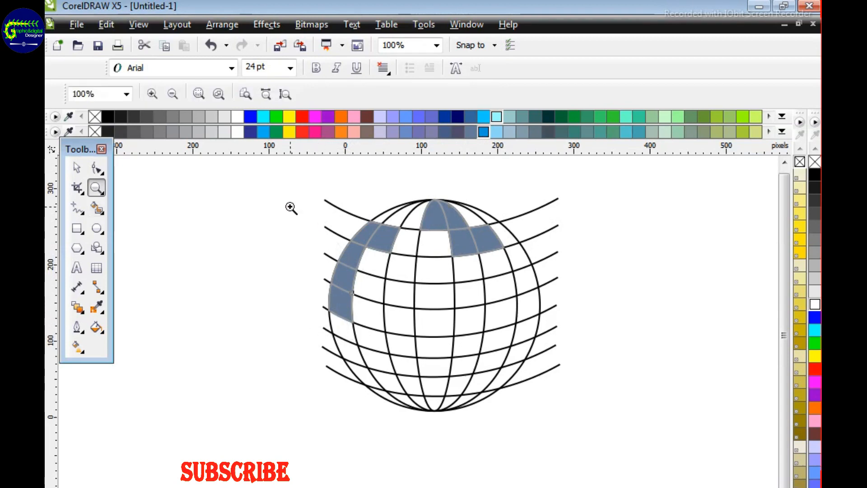
drag(301, 256, 413, 419)
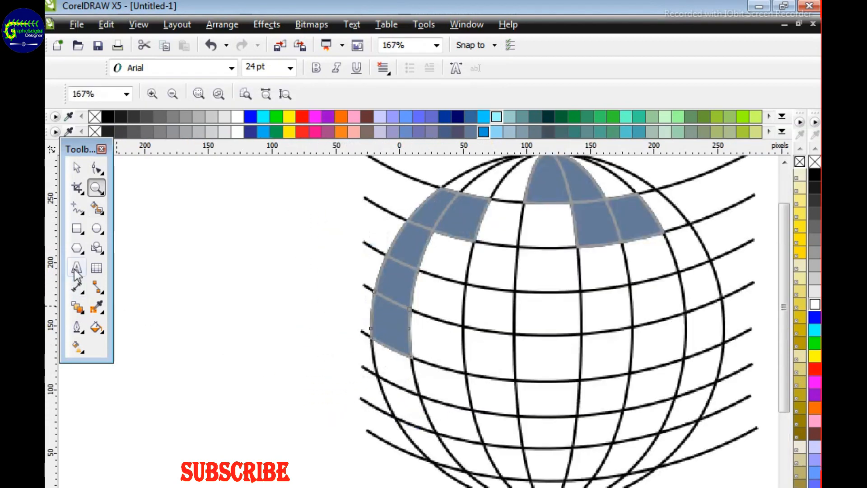
click(97, 207)
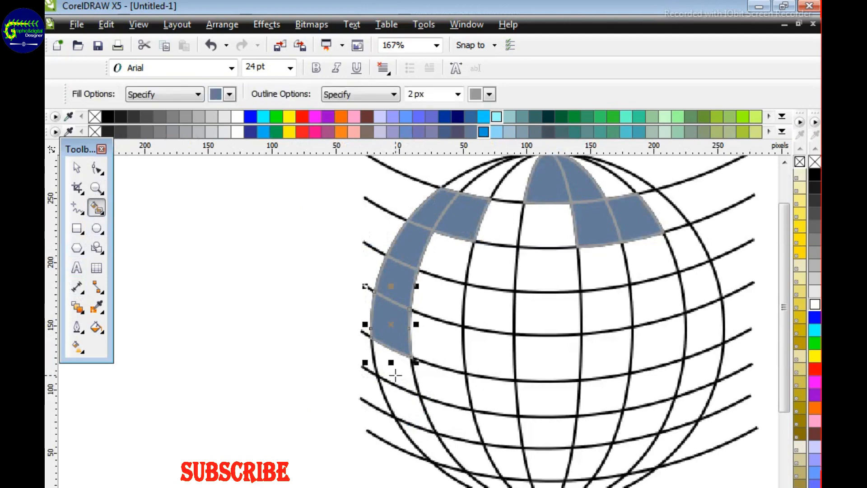
click(411, 409)
click(395, 370)
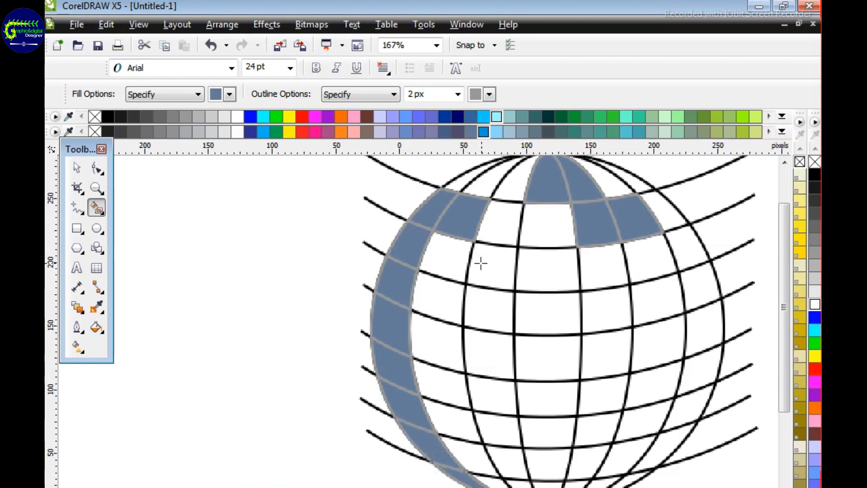
- Smart Fill the remaining cells above the first arc and the two second-column cells between the second and fourth arcs
click(517, 188)
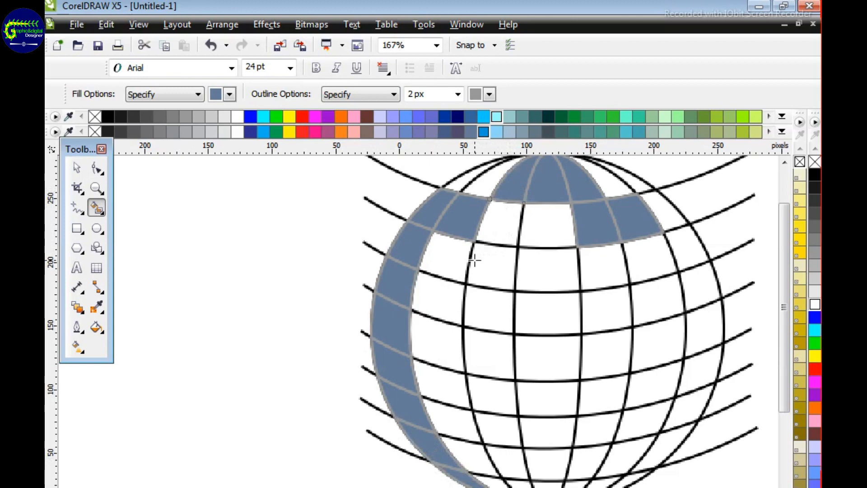
click(445, 266)
click(440, 303)
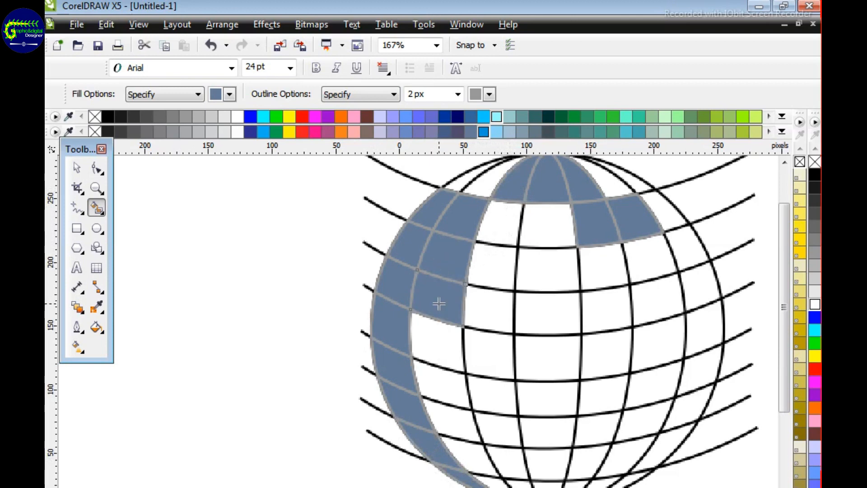
click(486, 186)
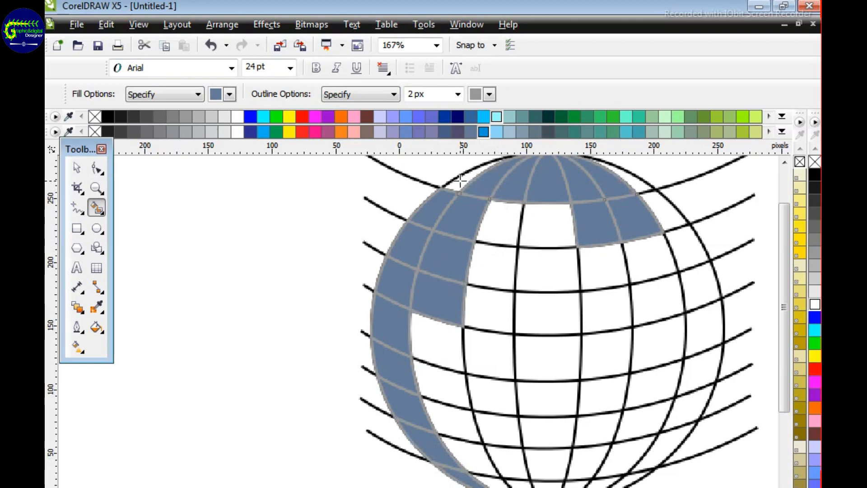
click(460, 181)
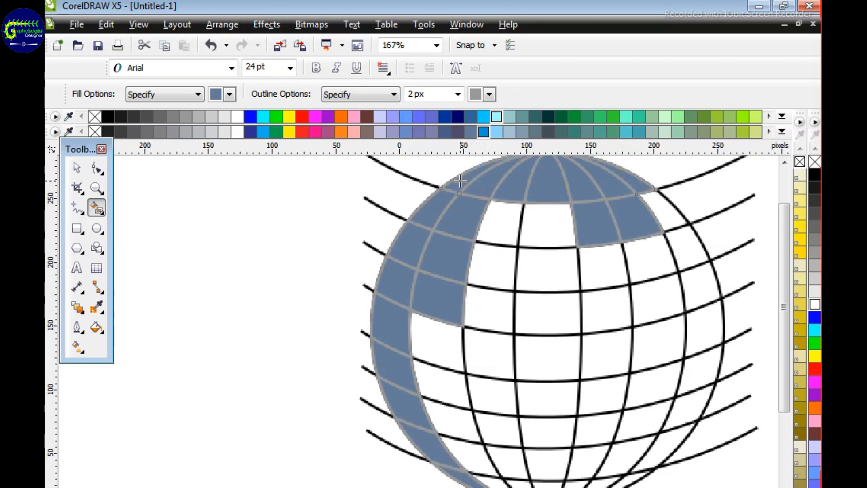
- Extend the Smart Fill with the third-column cells down to the fourth arc, the centre cell below the first arc and another second-column cell
click(509, 215)
click(548, 243)
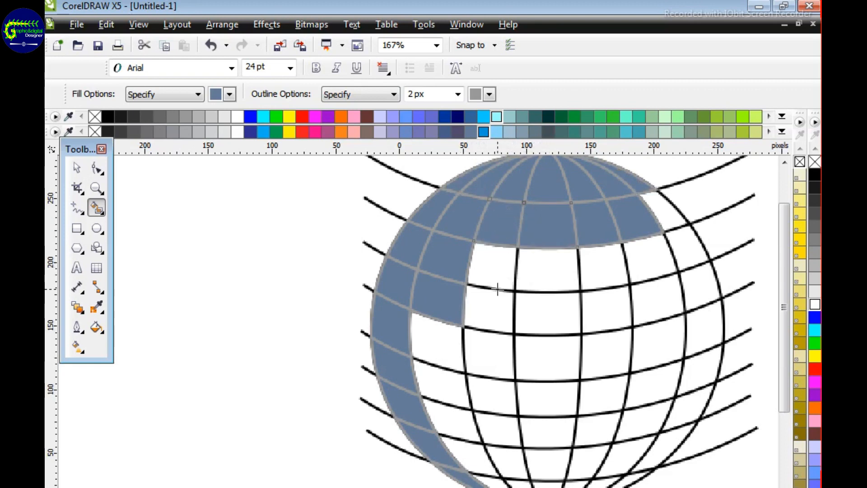
click(433, 346)
click(485, 302)
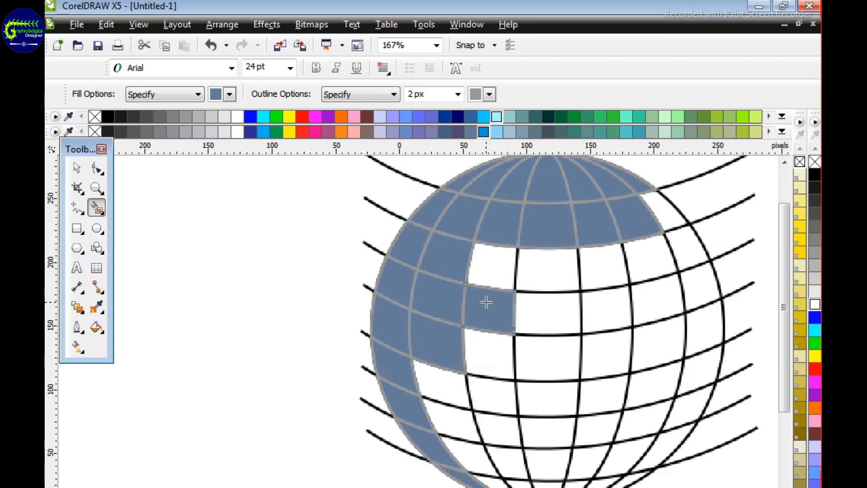
click(501, 266)
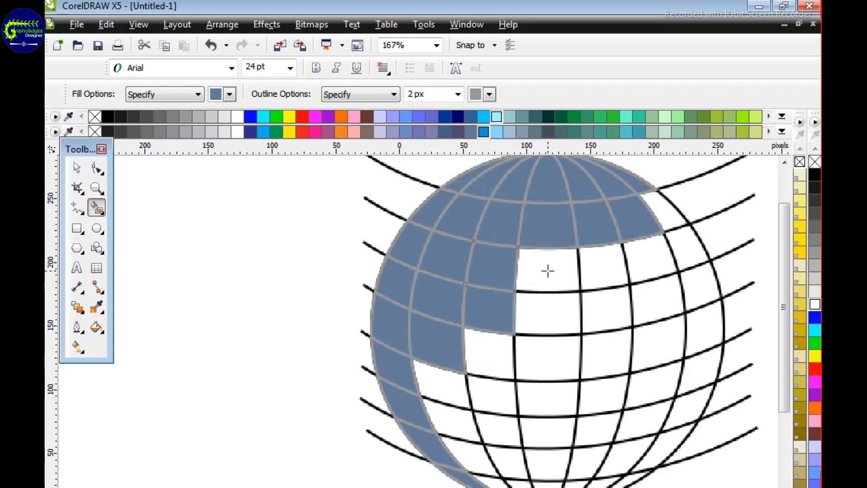
- Smart Fill the rightmost column's cells from the first to the fourth arc and the centre cell between the second and third arcs
click(680, 223)
click(691, 253)
click(703, 291)
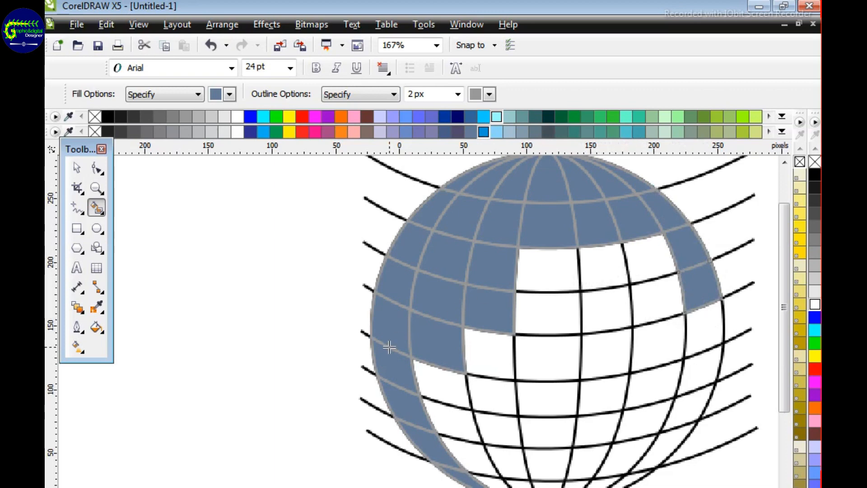
click(571, 280)
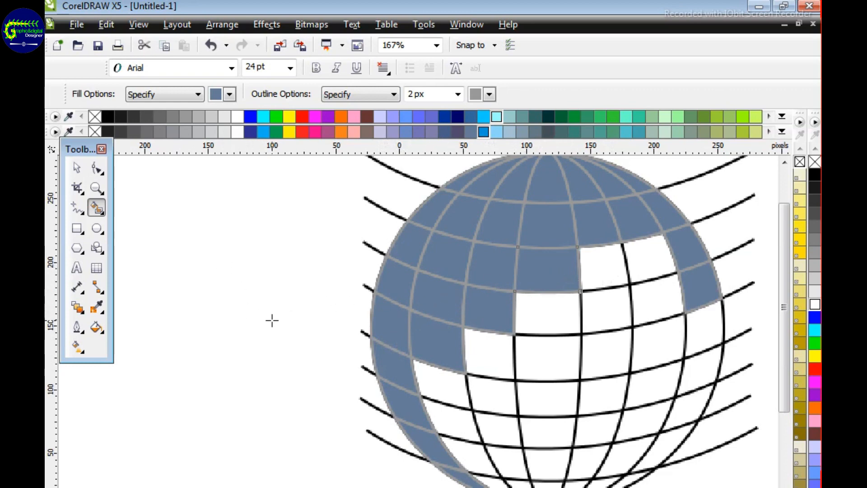
- Delete all eight curved horizontal guide lines crossing the globe, keeping the filled cells
key(z)
right_click(325, 304)
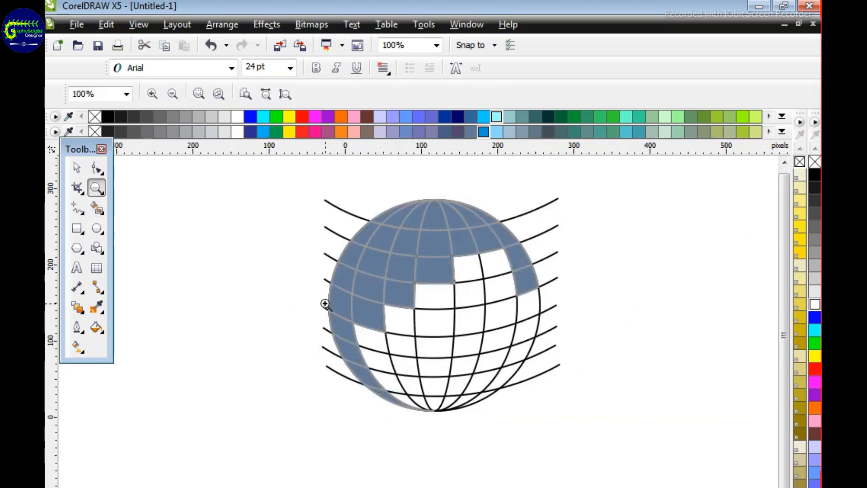
click(78, 169)
click(240, 275)
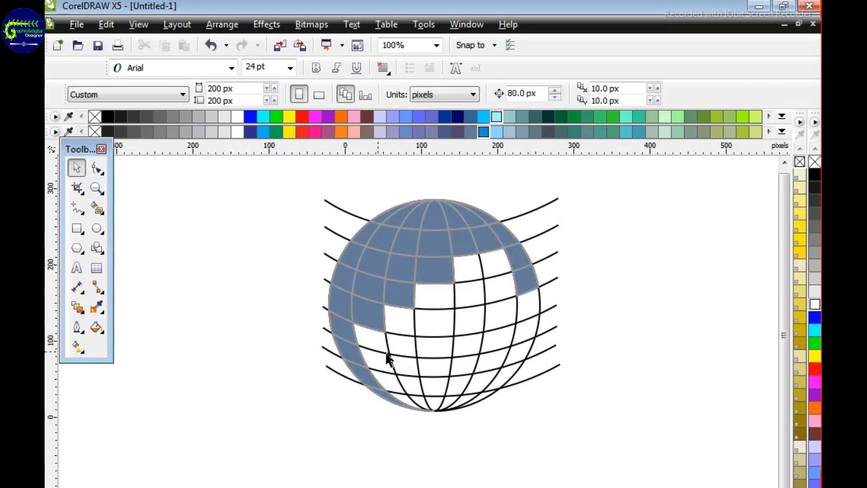
click(551, 202)
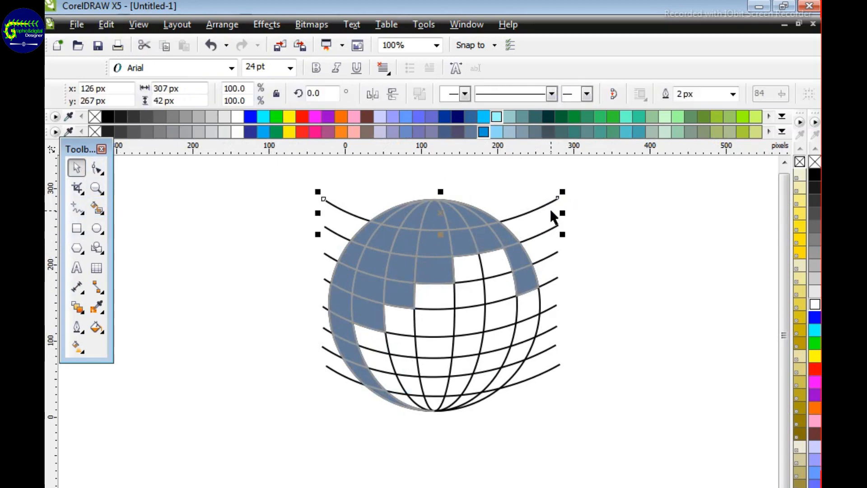
key(Delete)
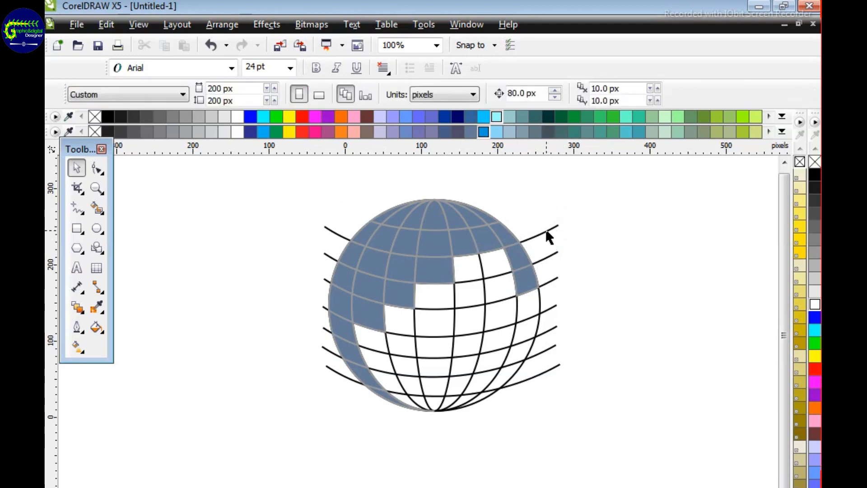
click(544, 258)
key(Delete)
click(556, 281)
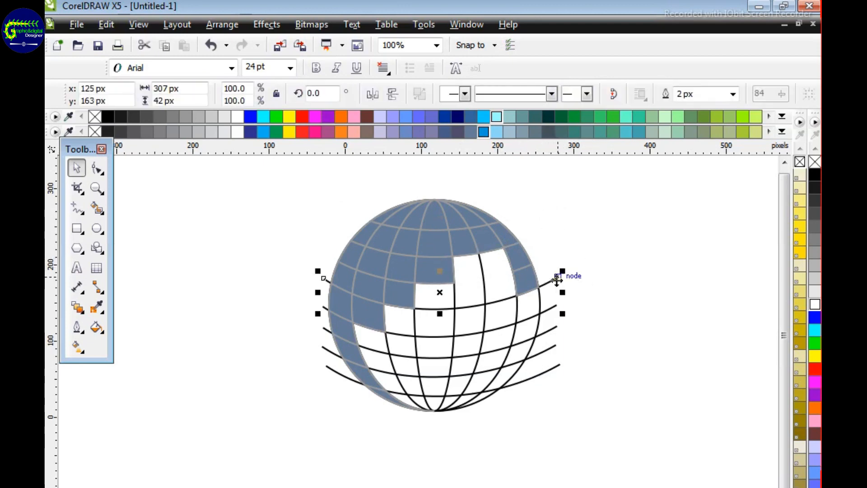
key(Delete)
click(552, 308)
key(Delete)
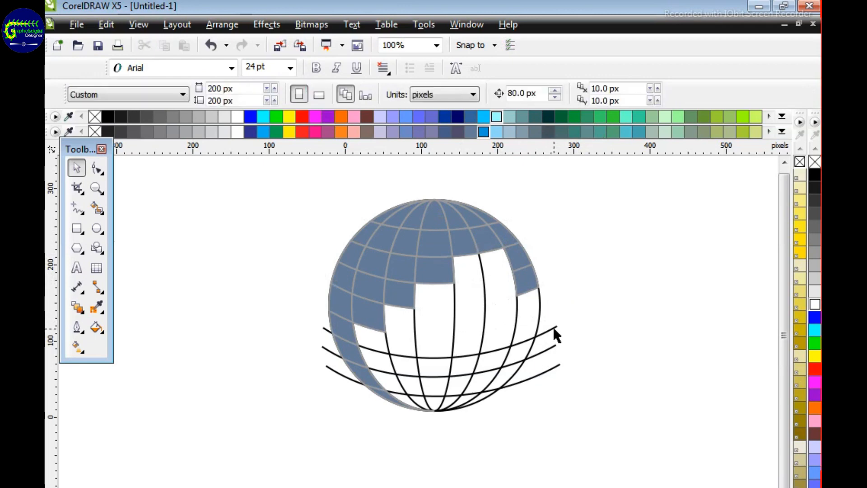
click(554, 329)
key(Delete)
click(552, 350)
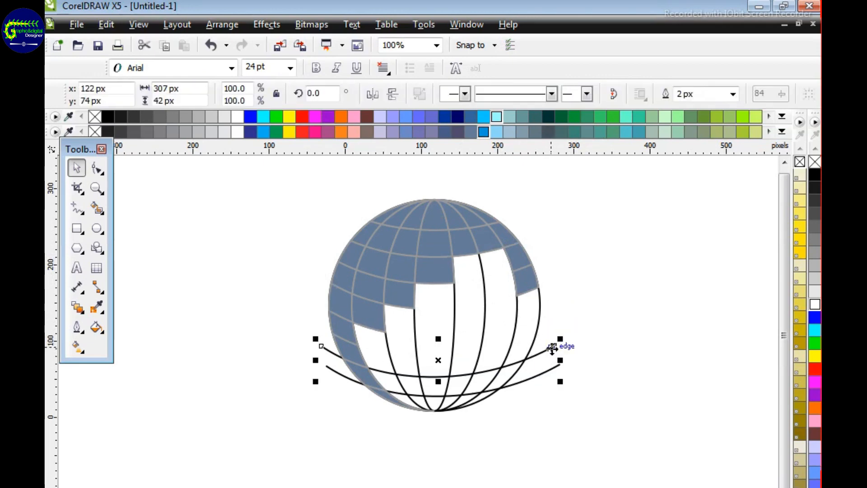
key(Delete)
click(552, 367)
key(Delete)
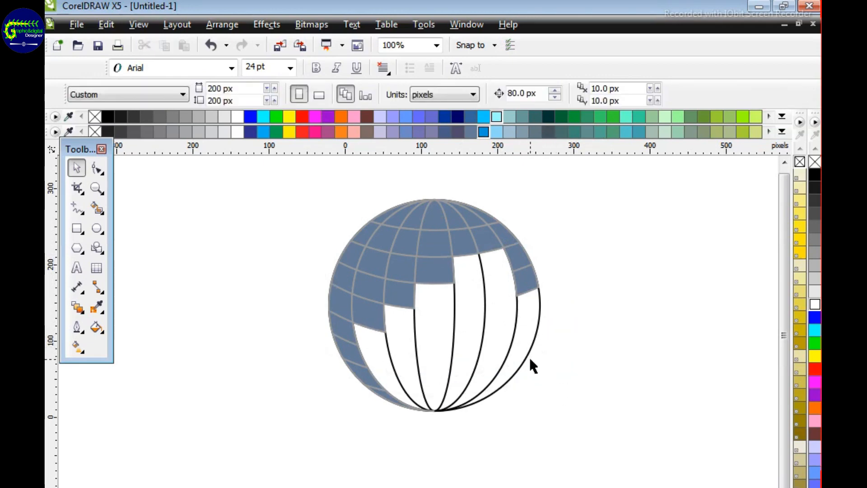
- Delete the outer circle and the three nested ellipses behind the filled cells
click(528, 356)
key(Delete)
click(514, 355)
key(Delete)
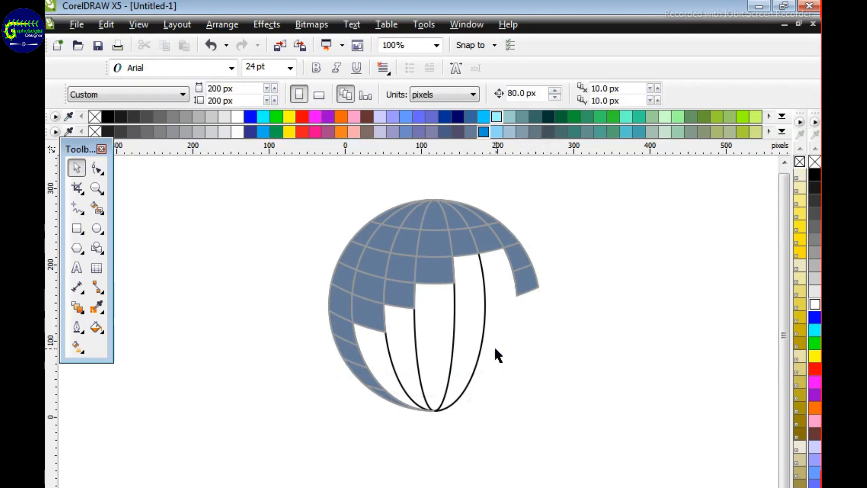
click(484, 340)
key(Delete)
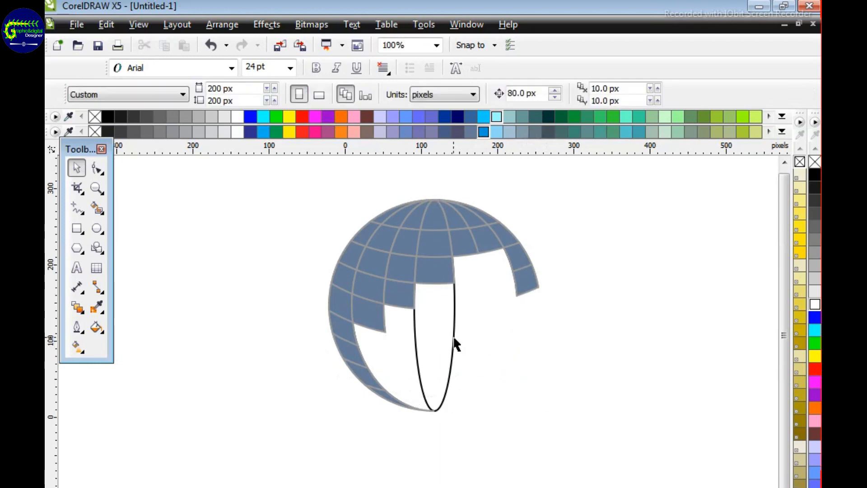
click(454, 342)
key(Delete)
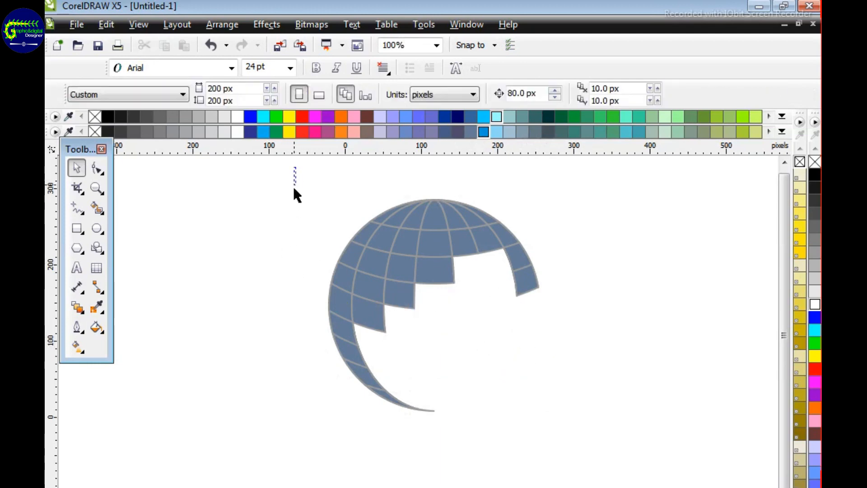
- Select all the filled globe cells and group them
drag(294, 189, 566, 423)
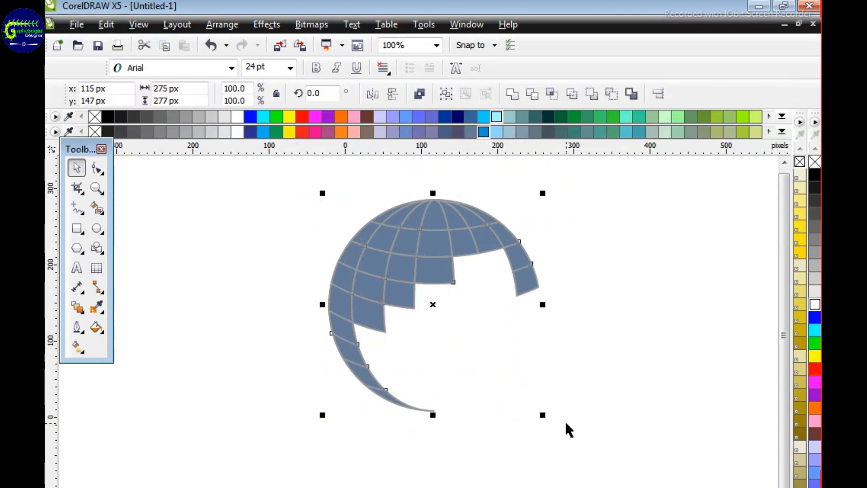
key(ctrl+g)
click(626, 244)
- Fill the grouped globe cells with Sky Blue and change their outline to white
click(402, 247)
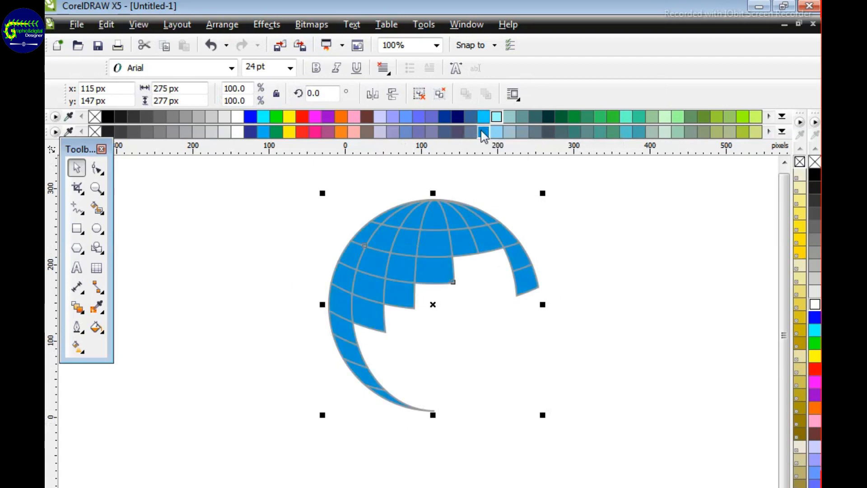
right_click(814, 162)
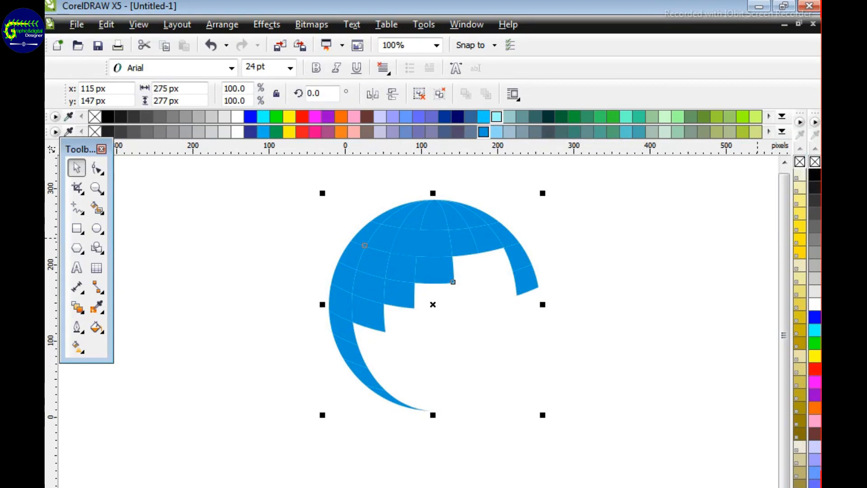
right_click(814, 302)
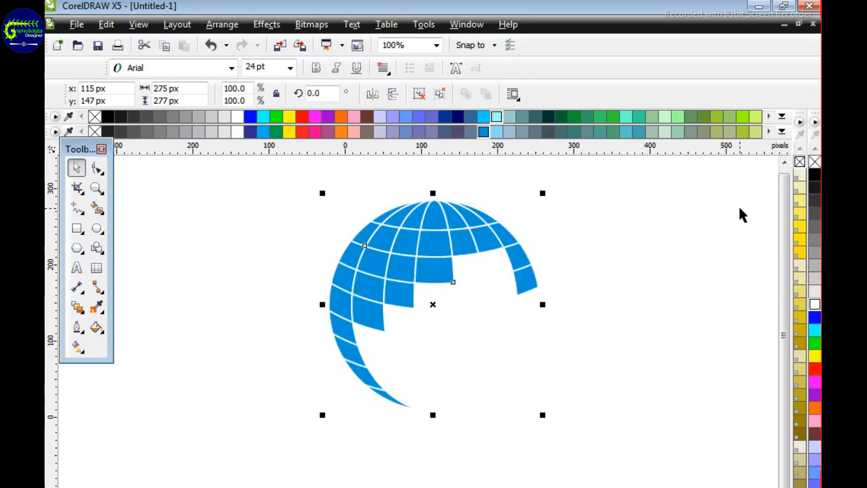
click(673, 240)
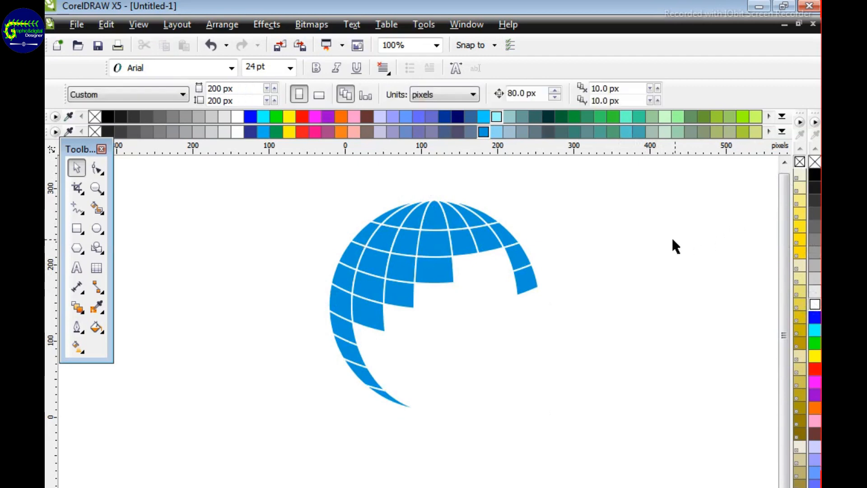
- Apply a linear gradient down the globe from Sky Blue to violet-blue, with a light cyan intermediate colour at 35%
click(76, 345)
click(421, 214)
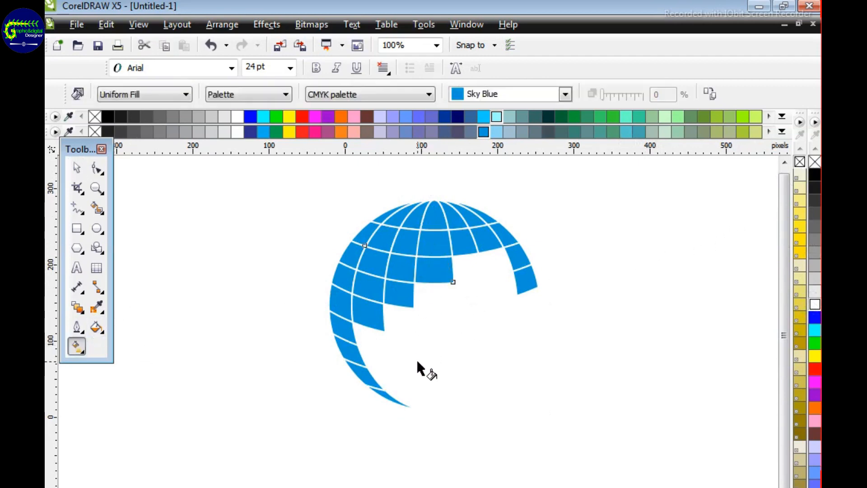
drag(433, 213, 436, 370)
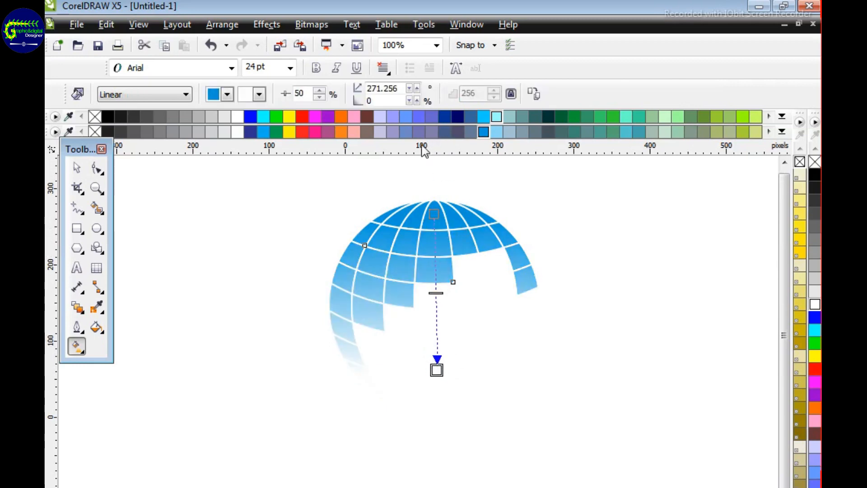
click(429, 117)
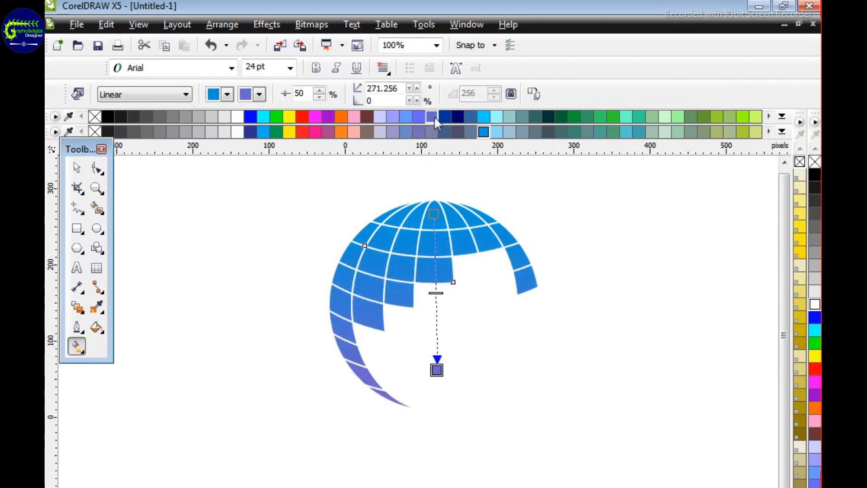
double_click(434, 269)
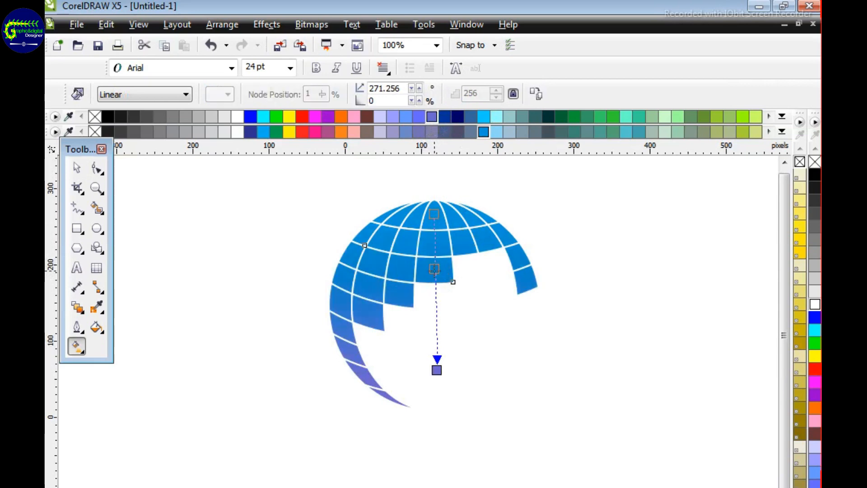
click(496, 117)
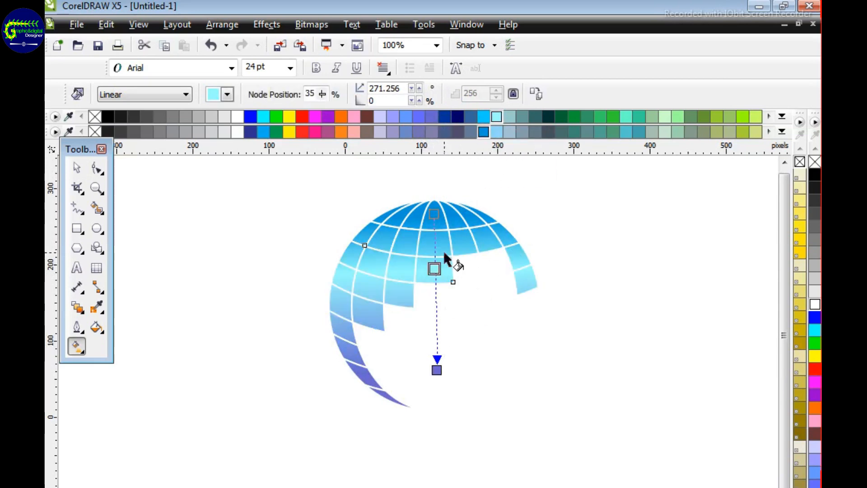
- Shorten the globe's gradient by raising its violet-blue end, and tilt it to about 273 degrees
drag(437, 369, 436, 349)
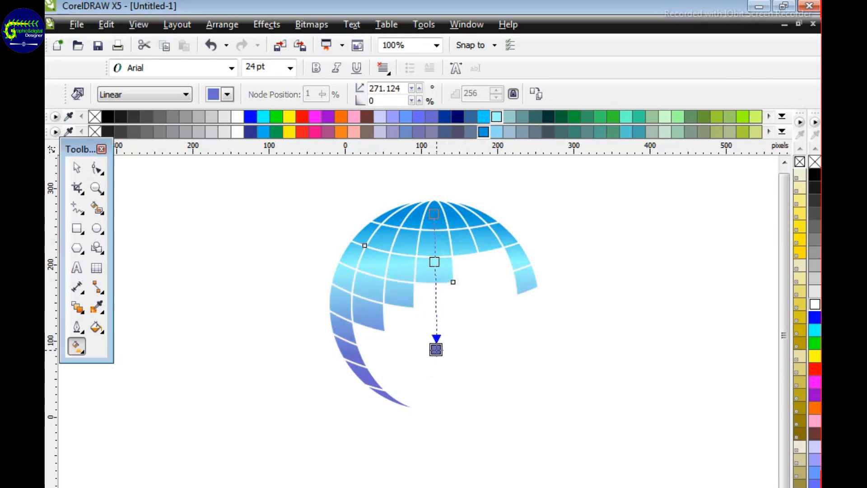
drag(434, 214, 434, 229)
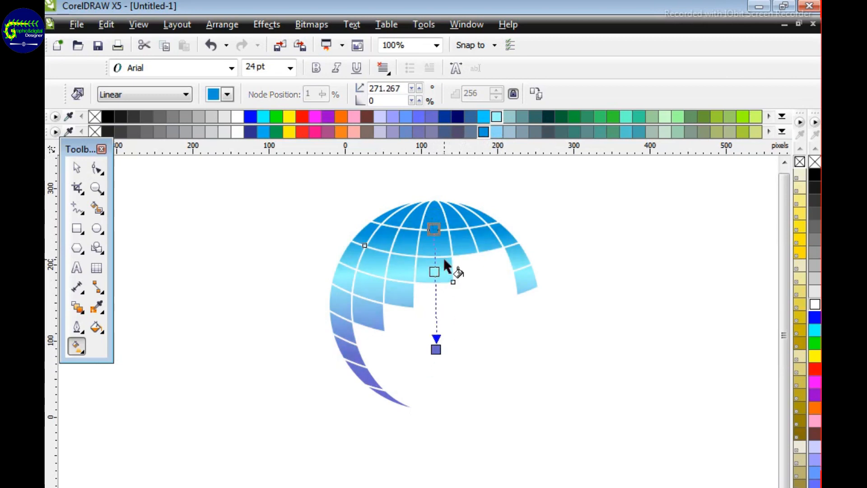
mouse_move(436, 349)
mouse_down()
mouse_move(447, 348)
mouse_move(440, 349)
mouse_up()
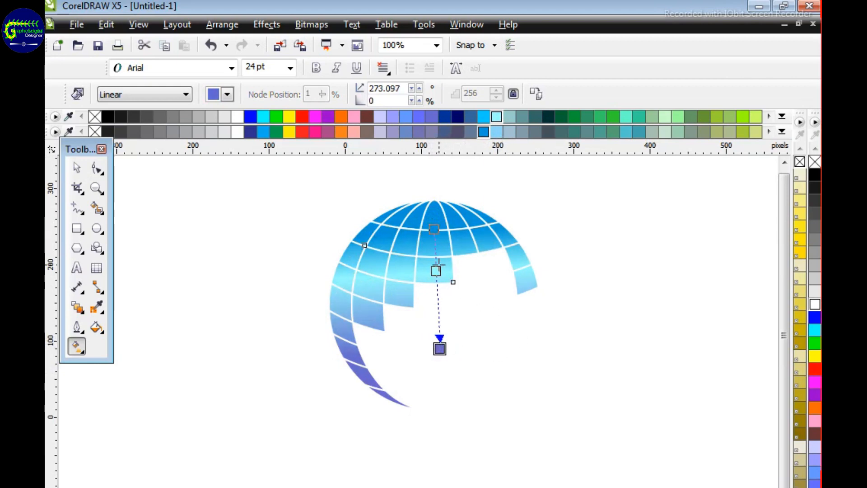
drag(433, 229, 433, 214)
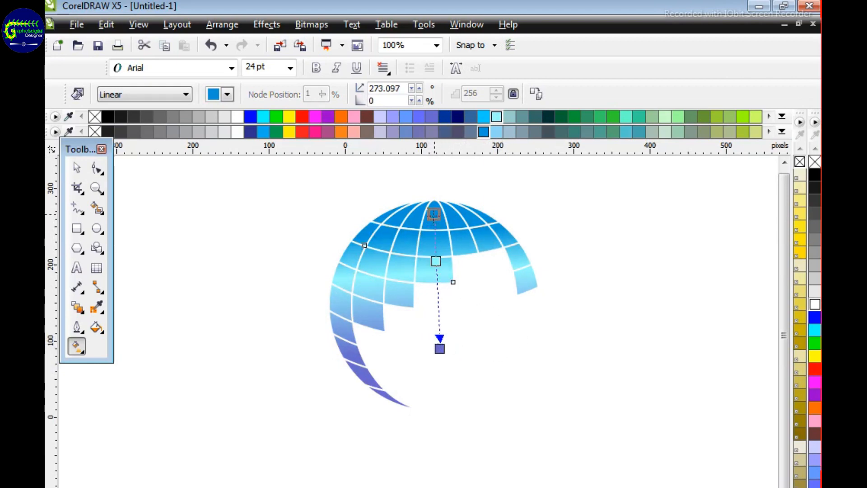
click(599, 271)
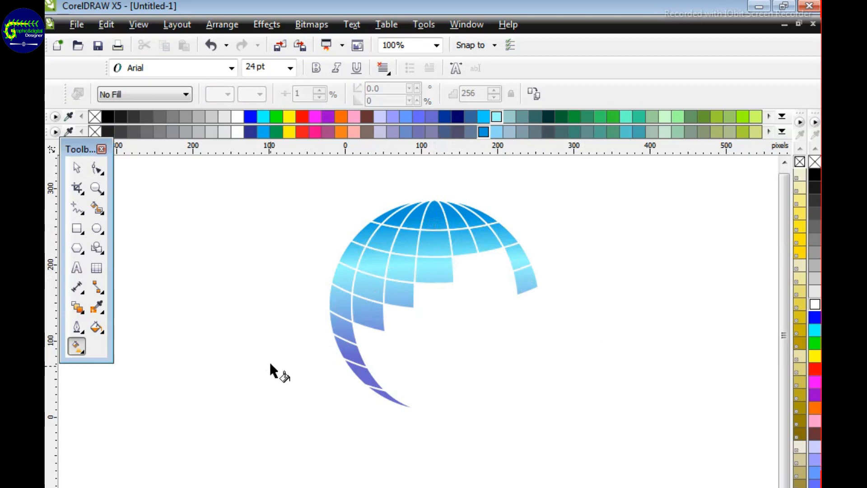
- Try to scale the globe down to 90.6 percent and undo the resize
click(76, 168)
drag(322, 254, 578, 430)
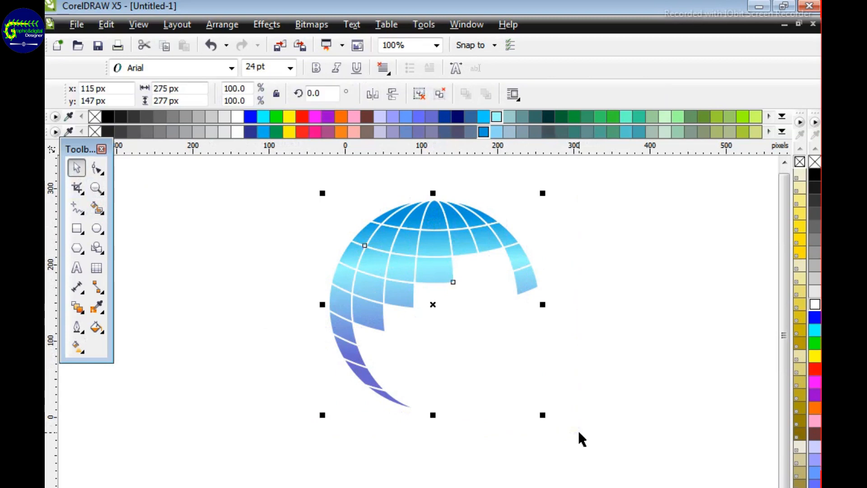
click(618, 373)
click(409, 274)
mouse_move(544, 415)
mouse_down()
mouse_move(561, 397)
mouse_move(552, 400)
mouse_up()
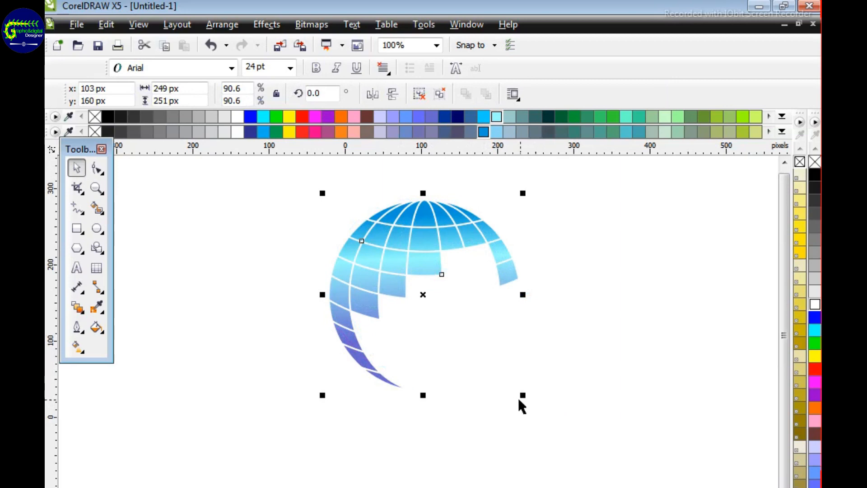
key(ctrl+z)
- Rotate the globe 22.1 degrees counterclockwise and move it up and left, centred at about x 53 px, y 165 px
click(422, 257)
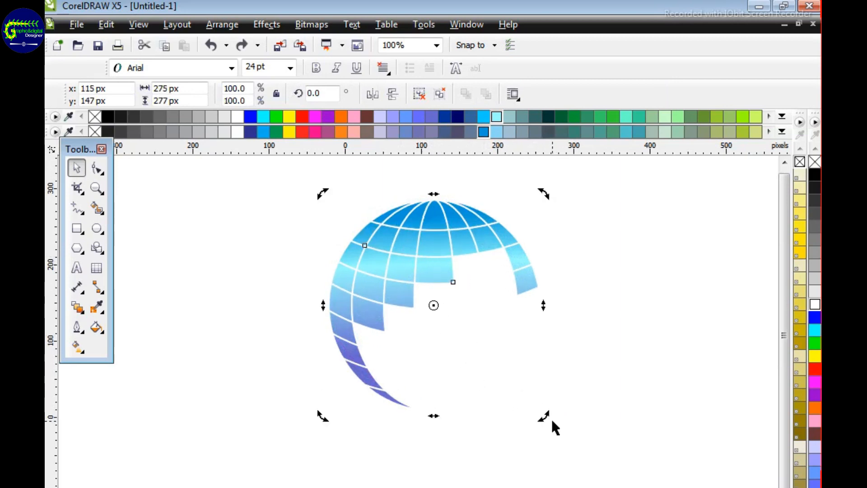
drag(546, 417, 556, 357)
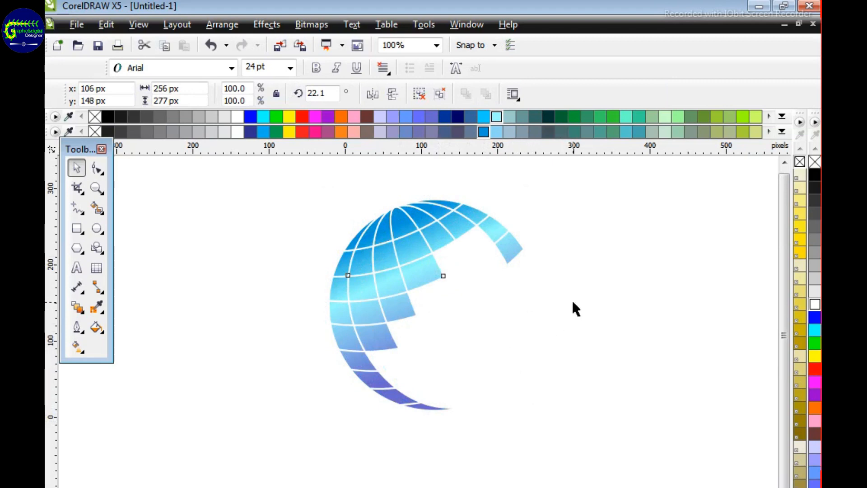
drag(399, 250, 358, 237)
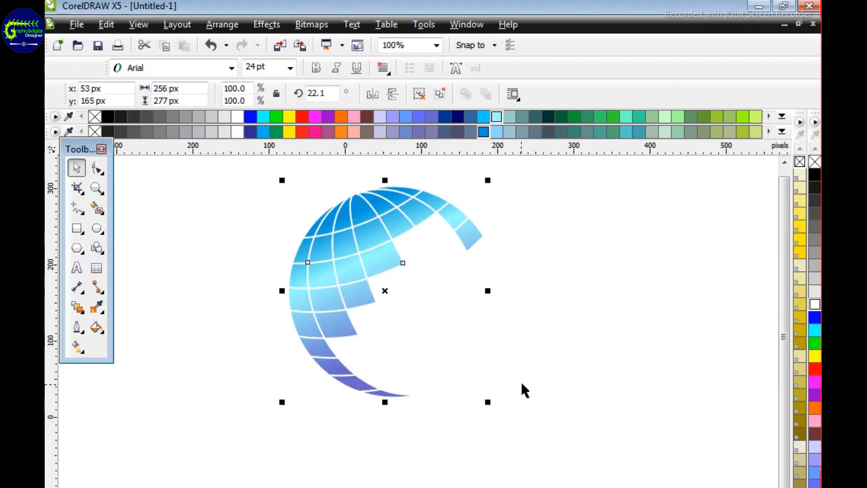
click(519, 368)
- Move the globe further left and enlarge it proportionally from its lower-right corner to about 345 px high
drag(350, 303, 310, 307)
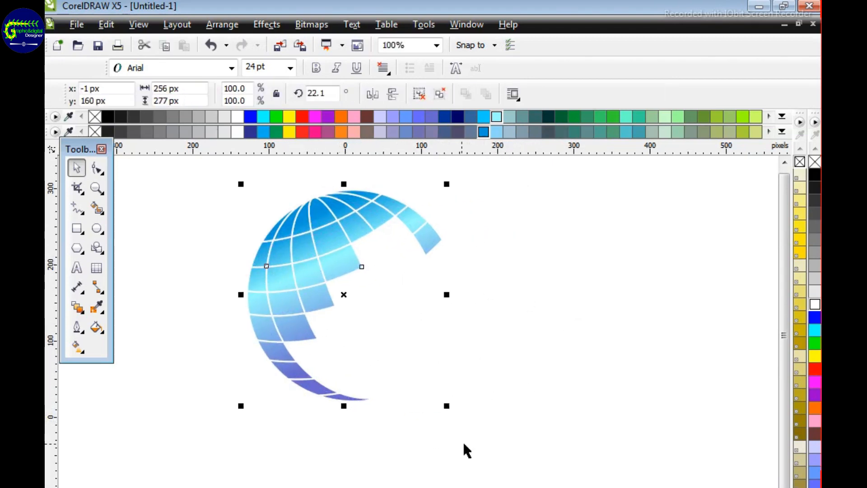
drag(446, 405, 495, 480)
click(589, 318)
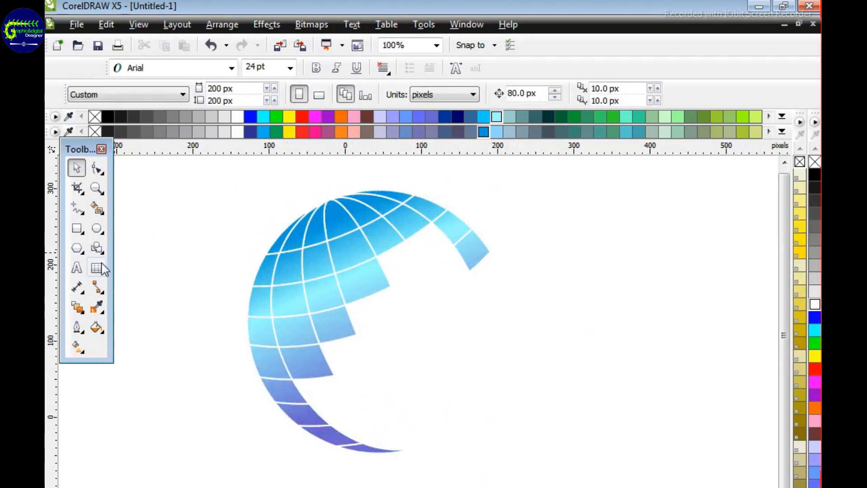
- Add artistic text reading "global" with "logo design" on a second line, in the globe's open lower-right area
click(77, 269)
click(379, 356)
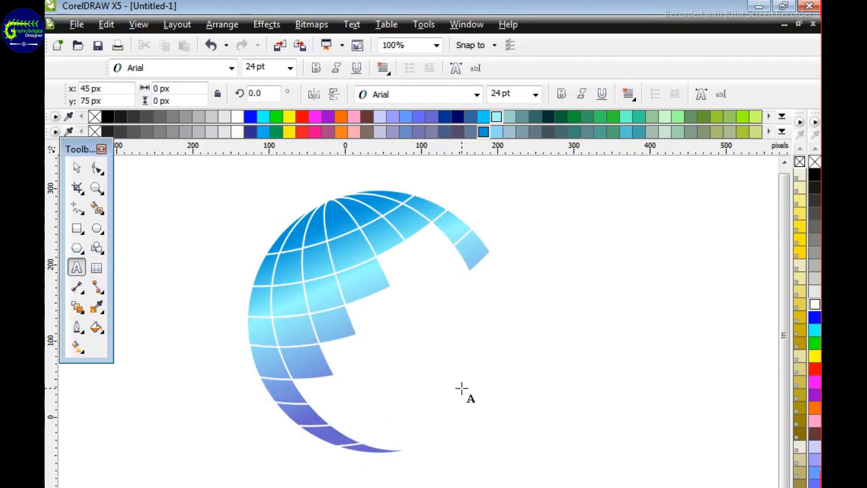
text(global)
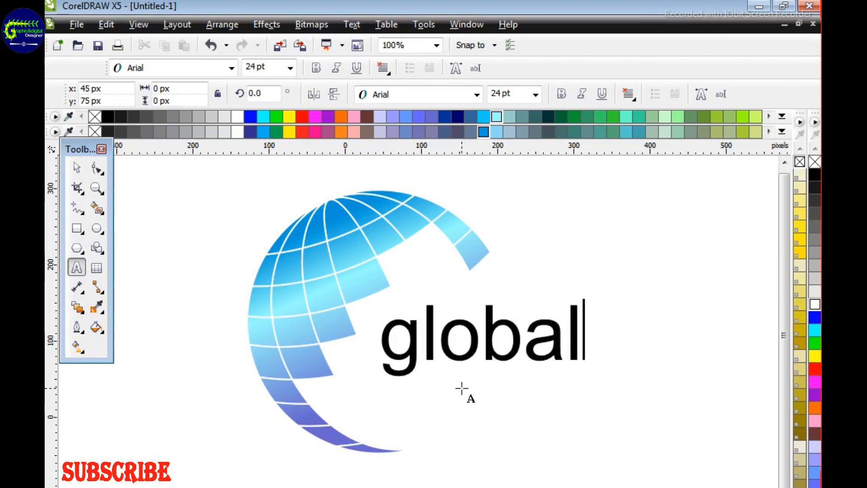
key(Return)
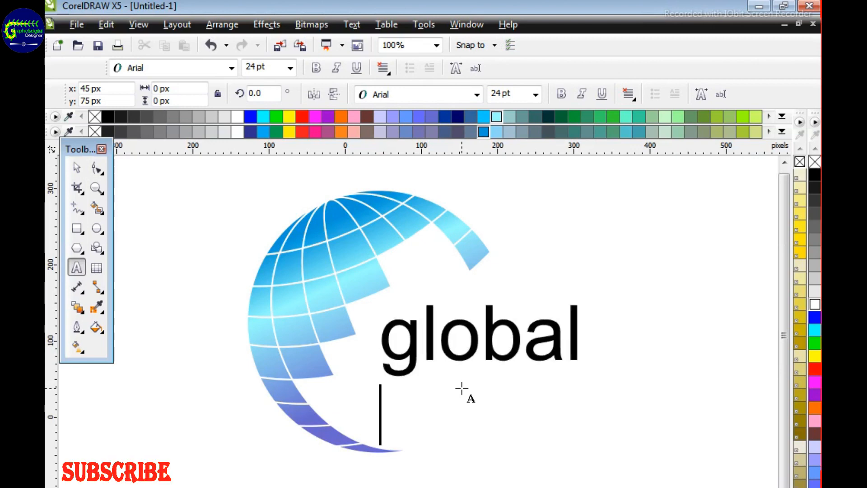
text(logo)
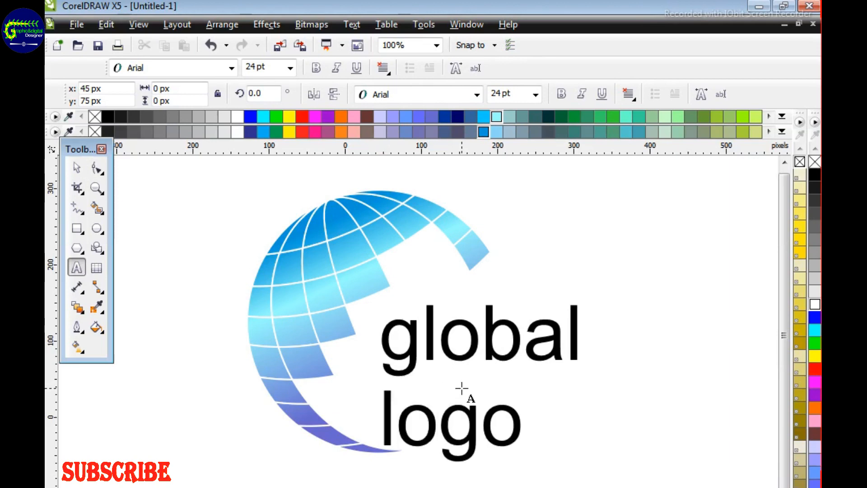
text( design)
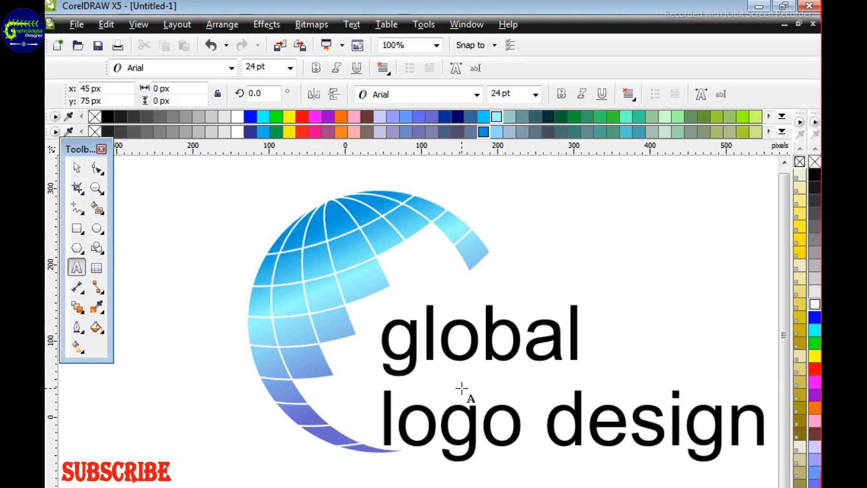
- Scale the two-line text down to about 12 pt and place it beside the globe's lower curved tail
click(77, 167)
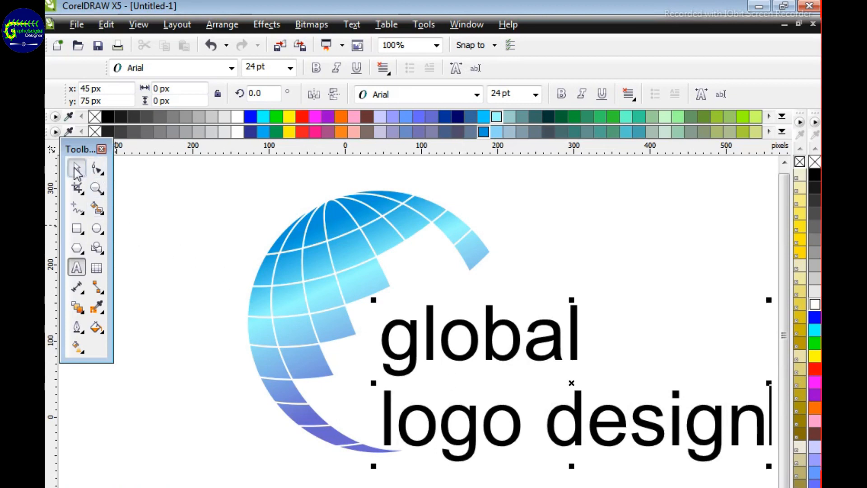
drag(769, 466, 564, 387)
drag(508, 381, 521, 422)
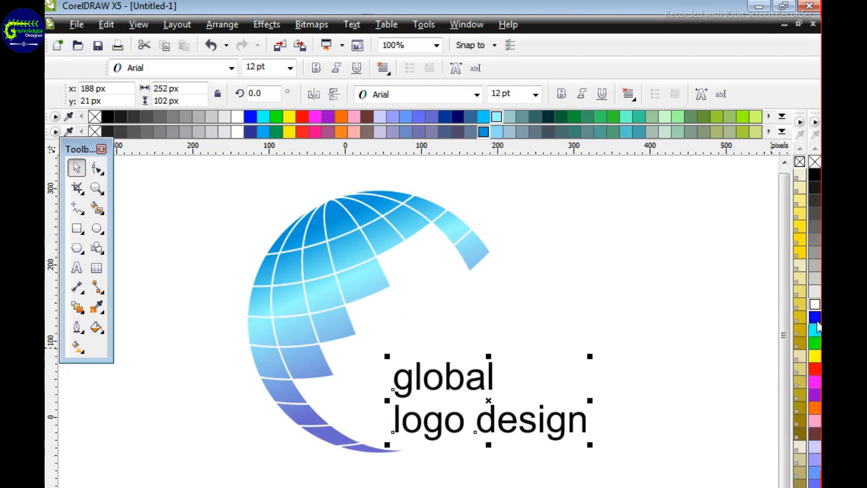
- Fill the two-line text with red and move it up and left, closer to the globe's stepped edge
click(814, 369)
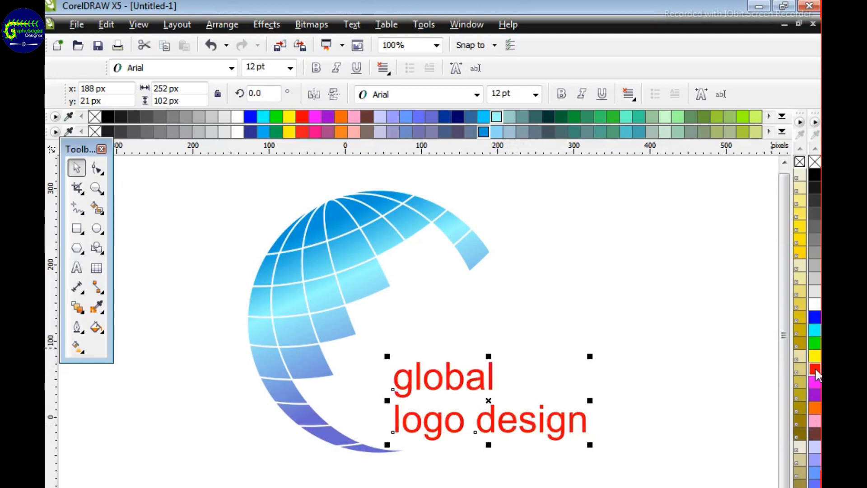
click(700, 336)
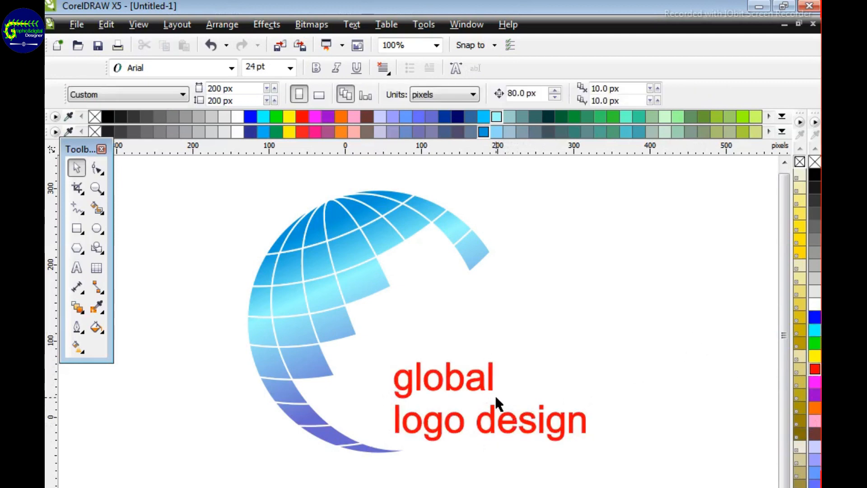
drag(495, 394, 459, 368)
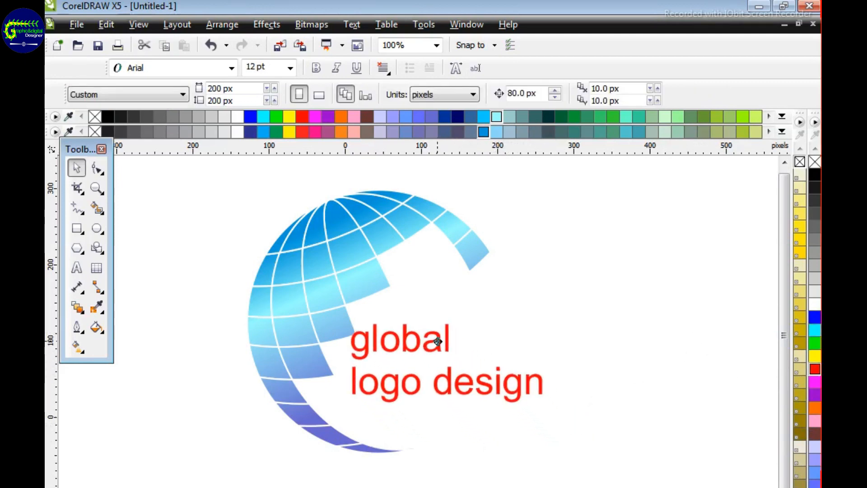
click(645, 293)
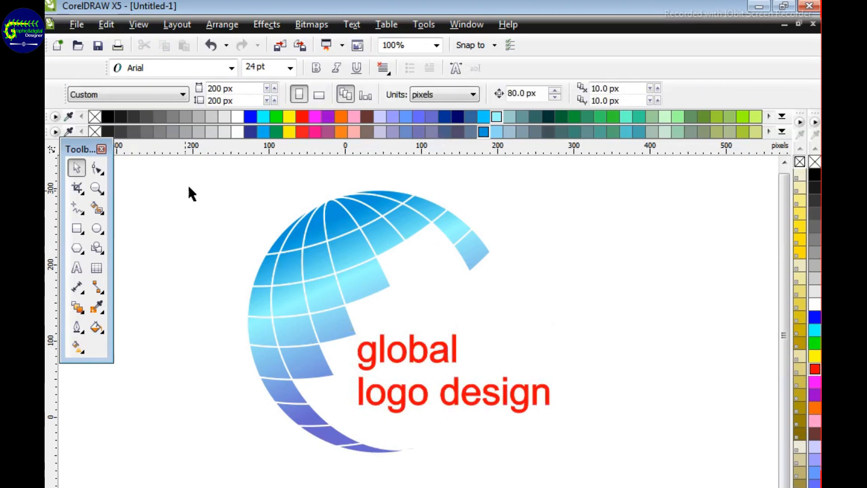
- Group the globe with the "global logo design" text and move the group up and left
drag(203, 169, 585, 471)
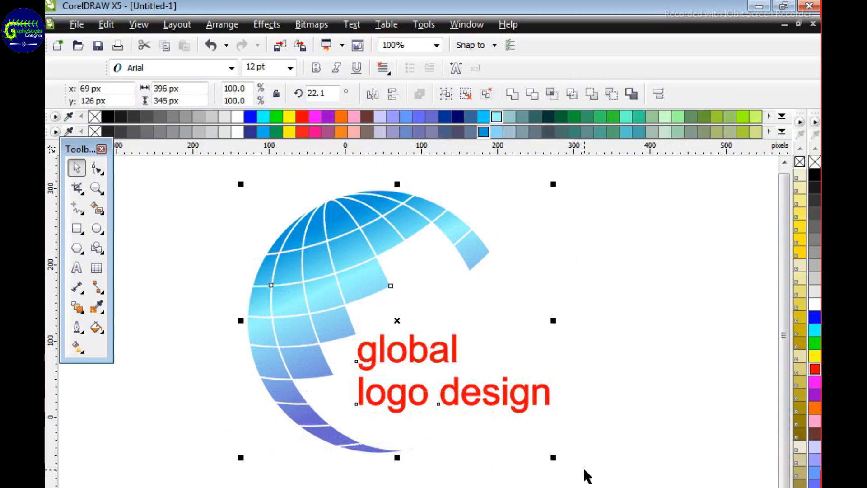
click(663, 362)
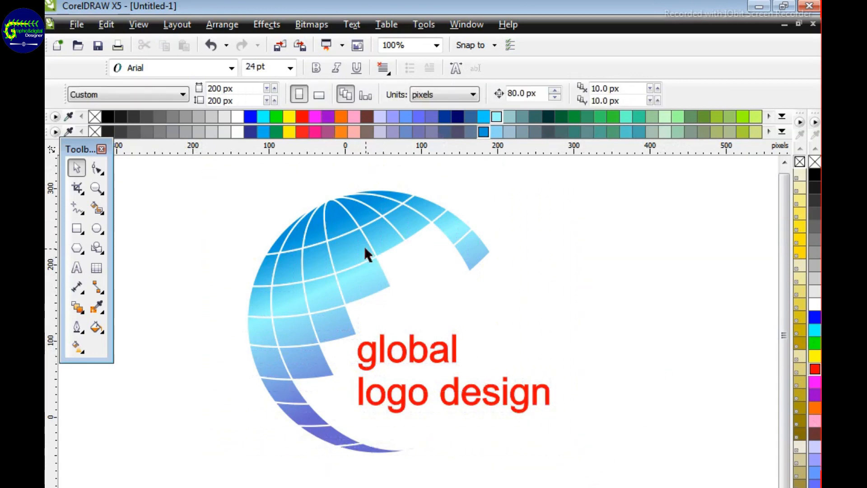
drag(364, 246, 337, 227)
- Enlarge the grouped logo to 112.3 percent and reposition it, centred at about x 88 px, y 119 px
drag(525, 439, 563, 471)
drag(515, 407, 547, 408)
click(648, 364)
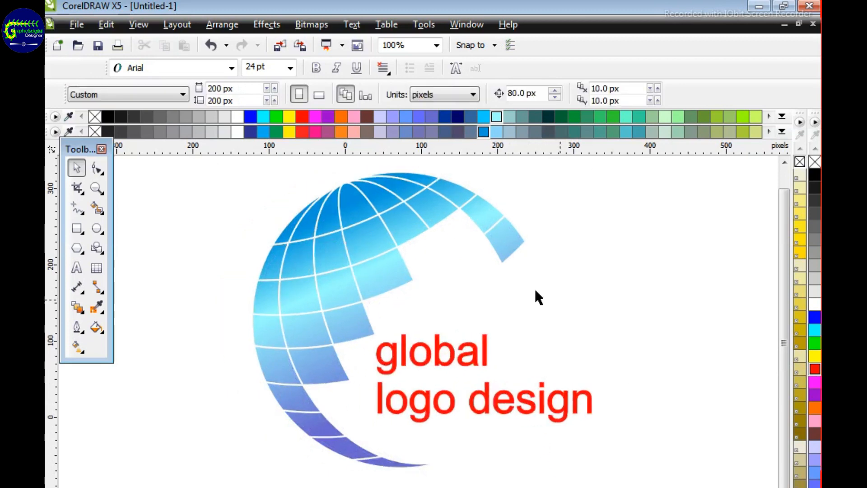
drag(367, 207, 357, 214)
click(647, 267)
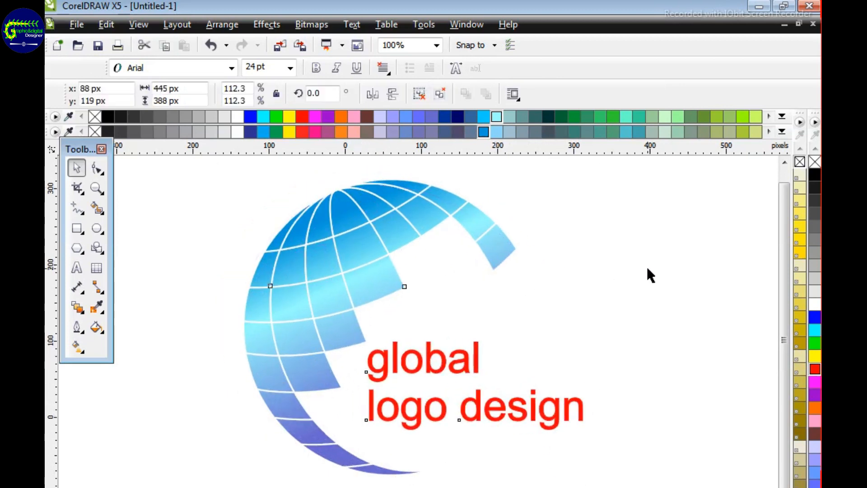